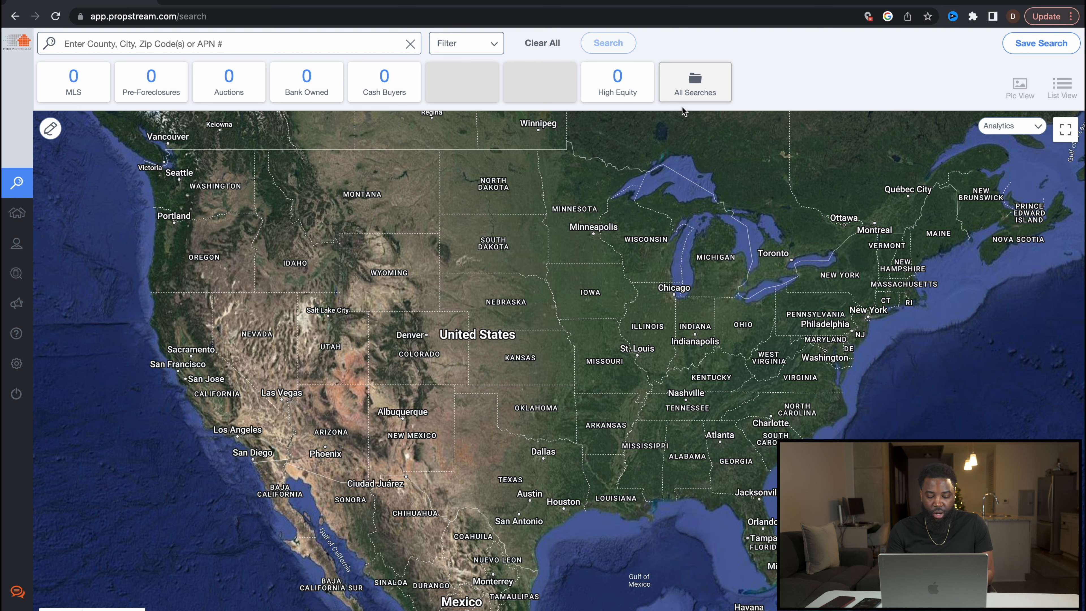
Step: Check All Searches, zoom the map to Baltimore–Washington, and bring up Recent Searches
left_click(697, 92)
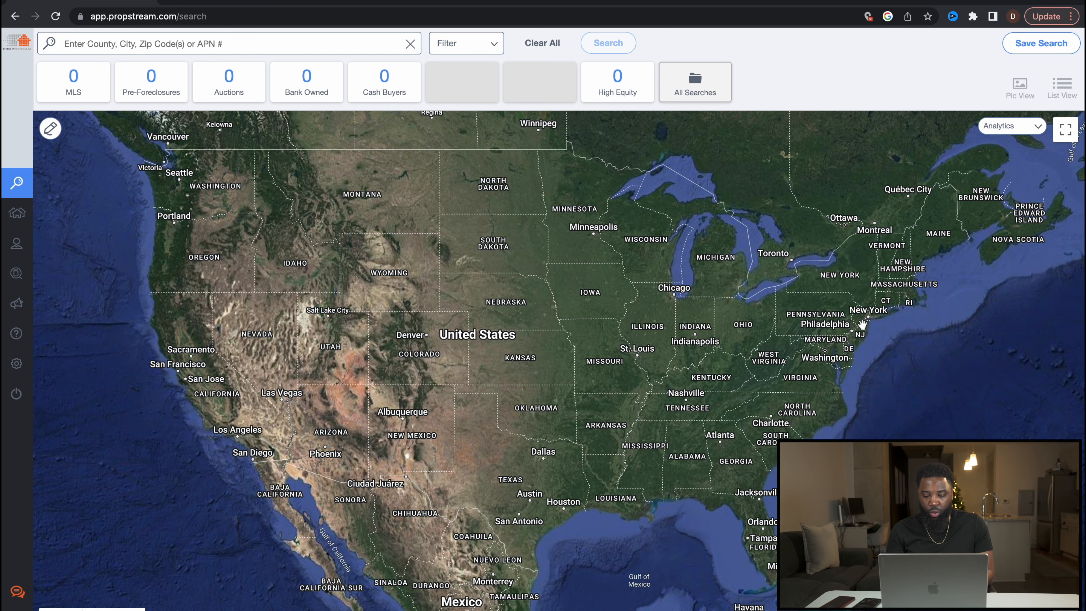
scroll(858, 321, "up", 3)
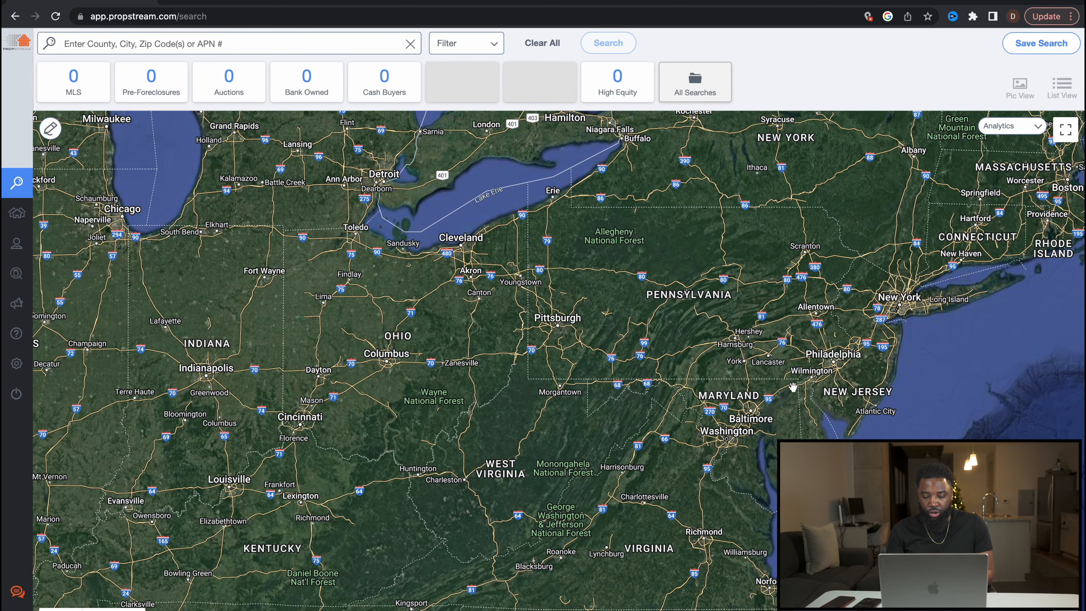
scroll(724, 435, "up", 3)
left_click_drag(795, 366, 617, 353)
left_click(214, 43)
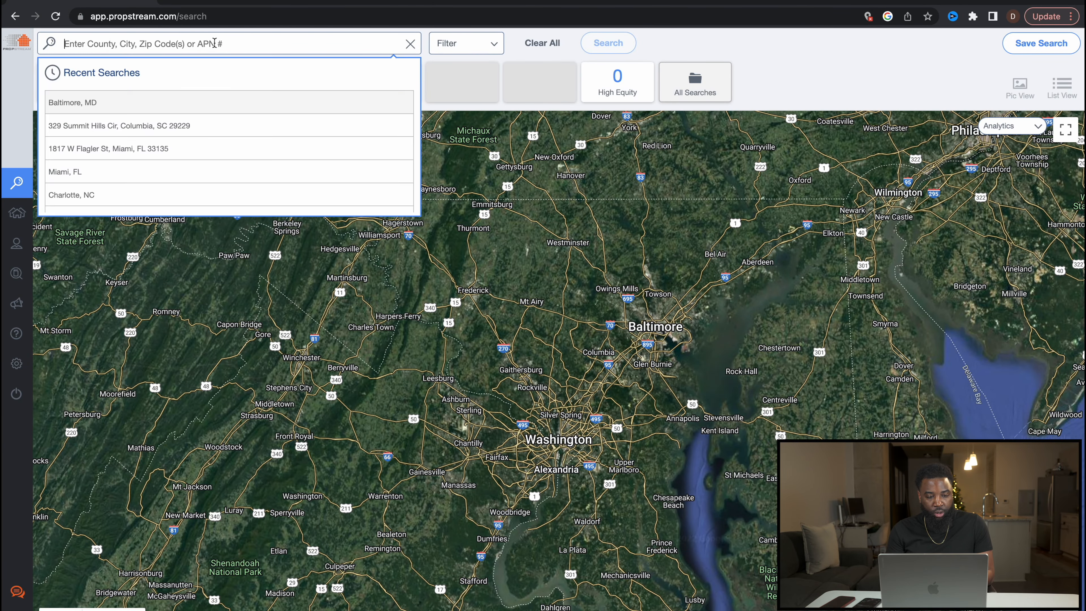
Step: Search for 'Baltimo' and pick the Baltimore, MD suggestion to load its properties
type("Baltimore")
left_click(73, 102)
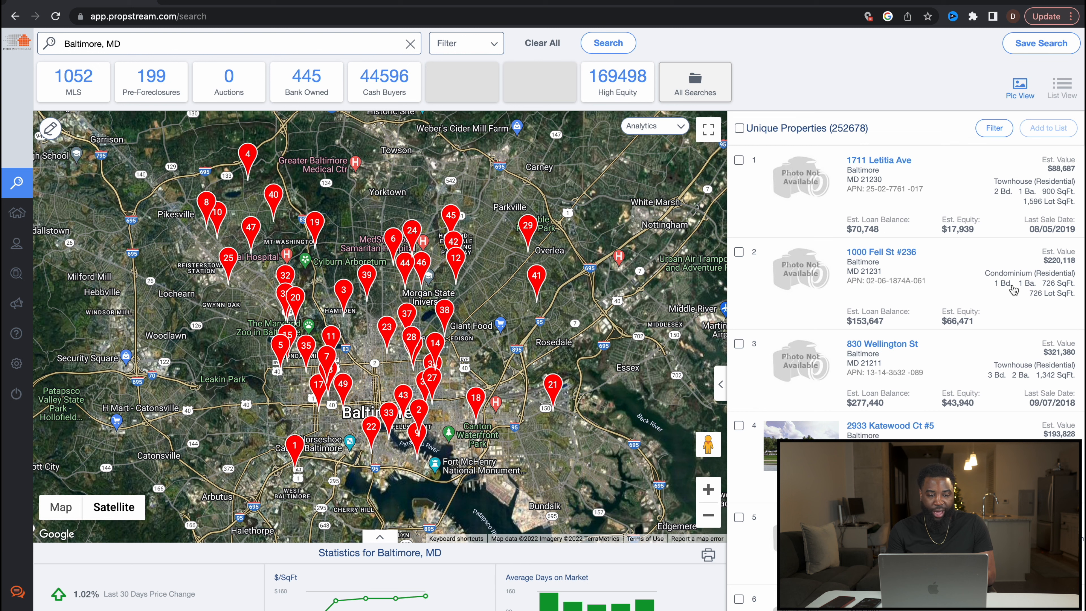
Step: Open the Search Options filters from the Filter dropdown beside the search box
left_click(462, 44)
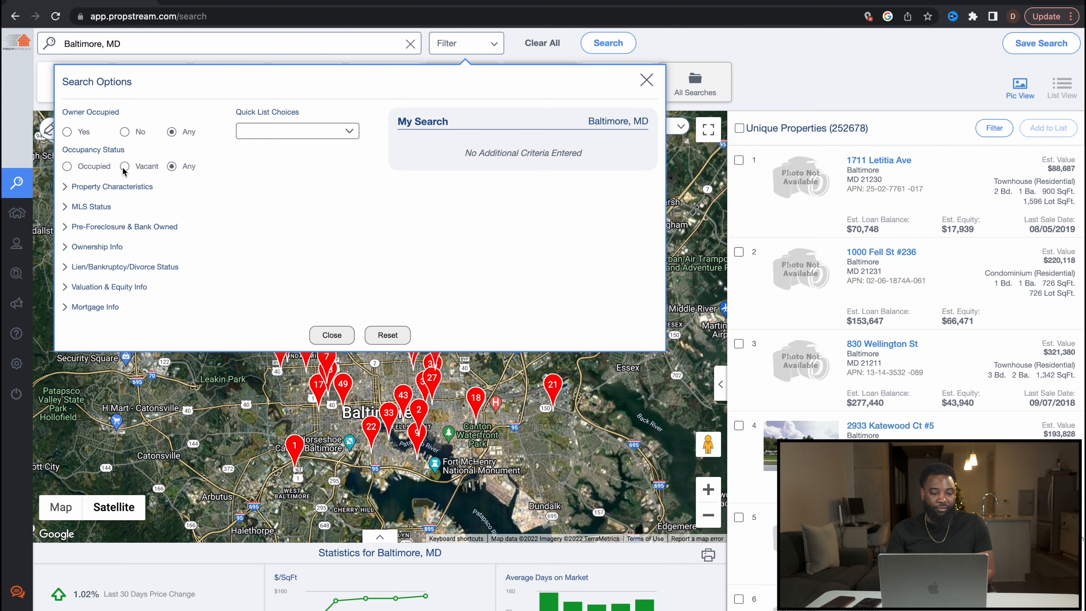
Step: Under Property Characteristics, set the property classification to Residential
left_click(67, 191)
left_click(102, 217)
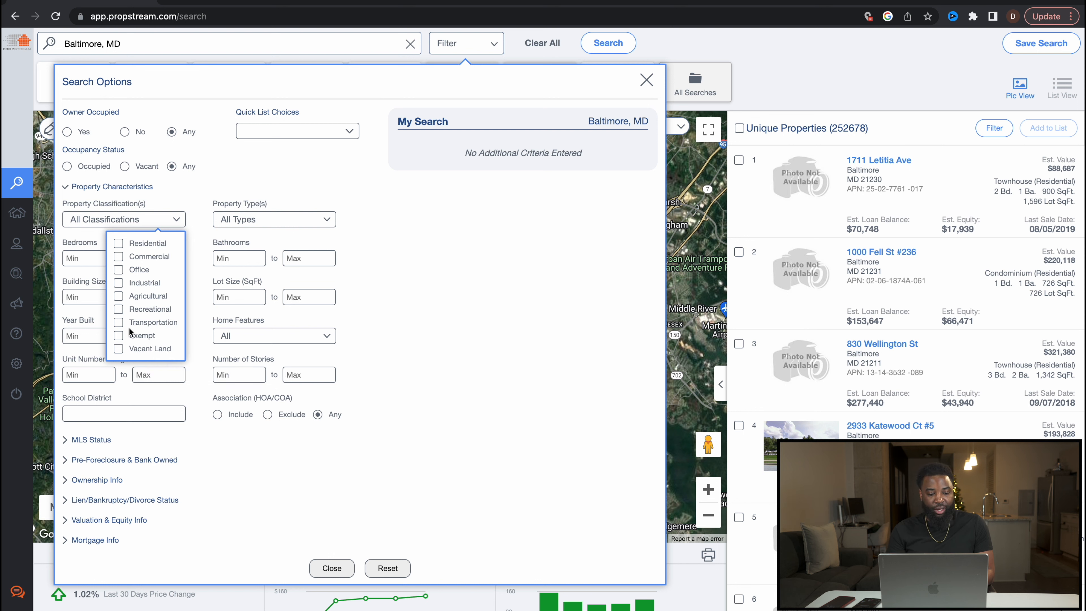
left_click(119, 243)
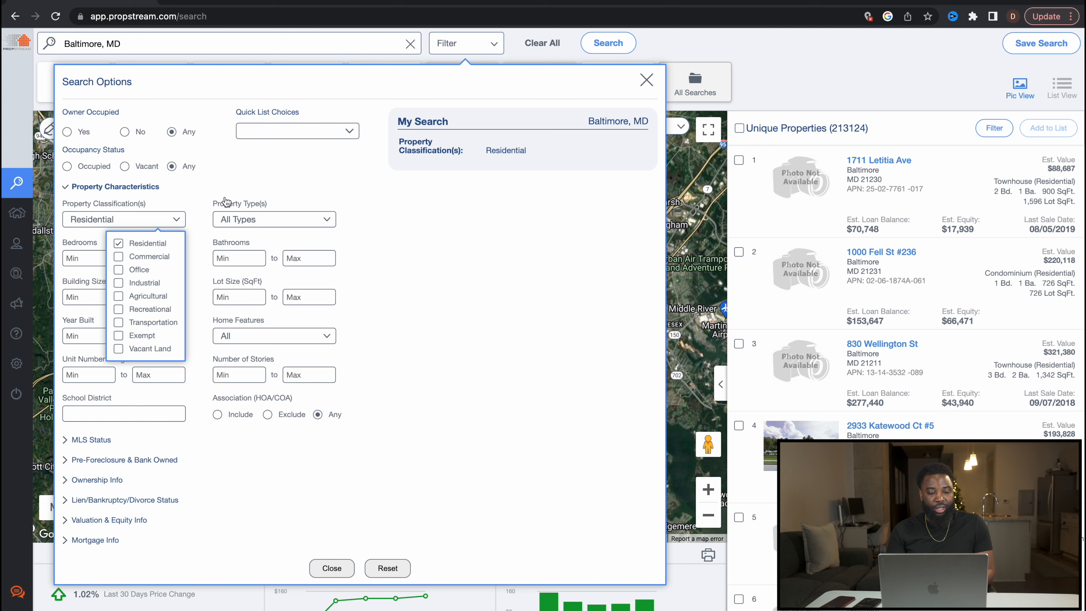
Step: Select Single Family, Condo/Townhouse and Multi-Family 2-4 property types, then expand MLS Status
left_click(278, 219)
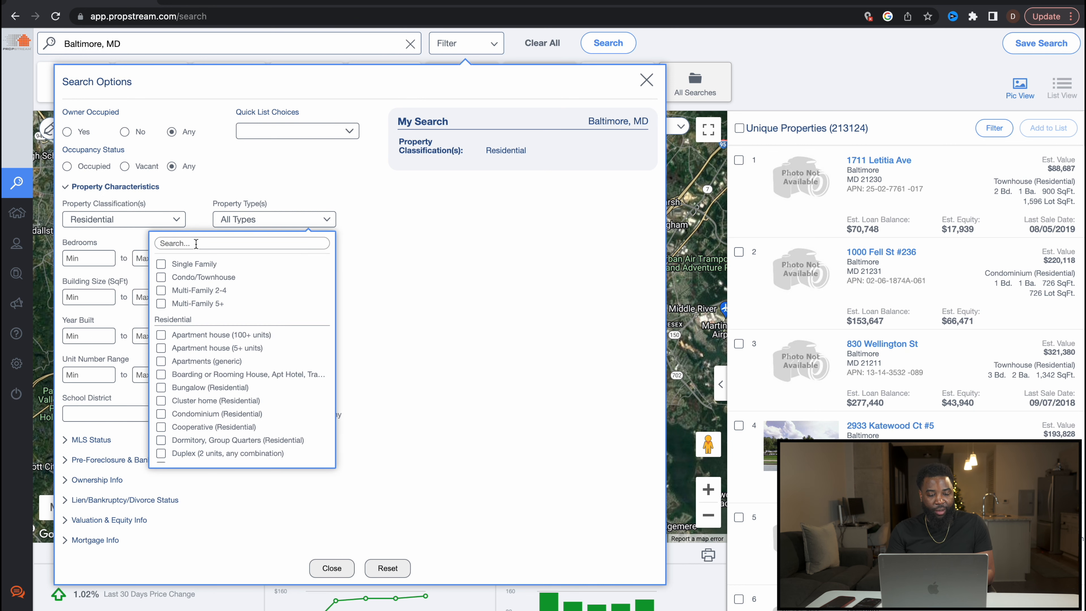
left_click(162, 266)
left_click(161, 278)
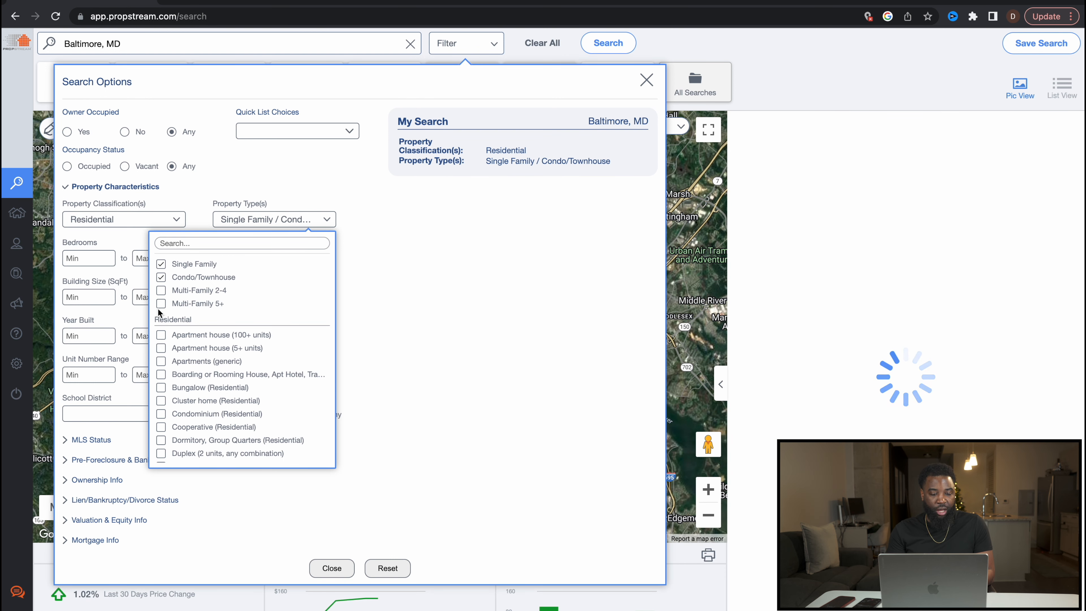
left_click(161, 291)
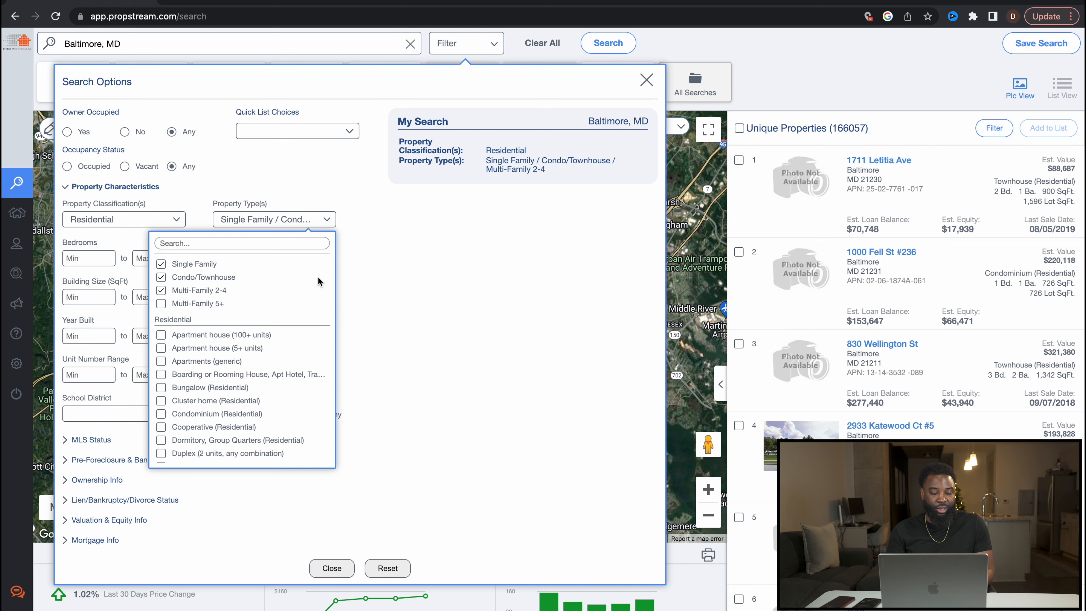
left_click(402, 245)
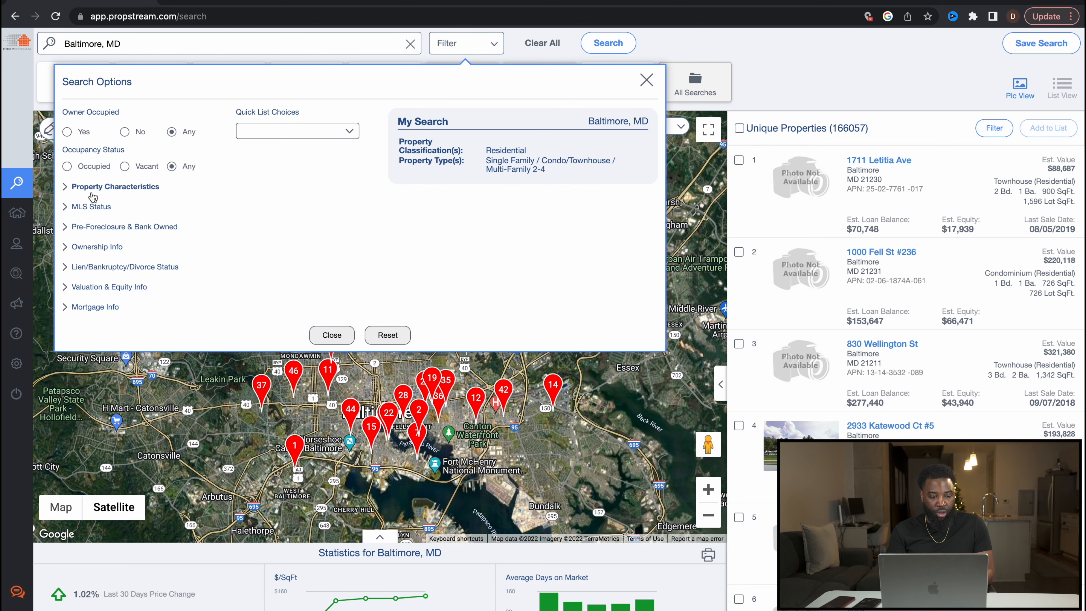
left_click(90, 207)
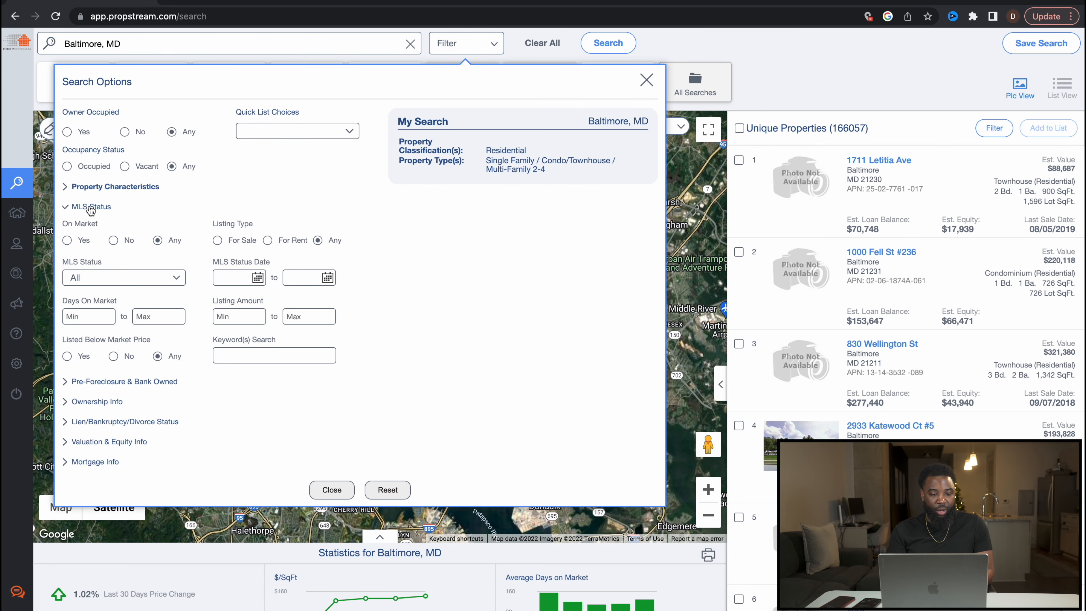
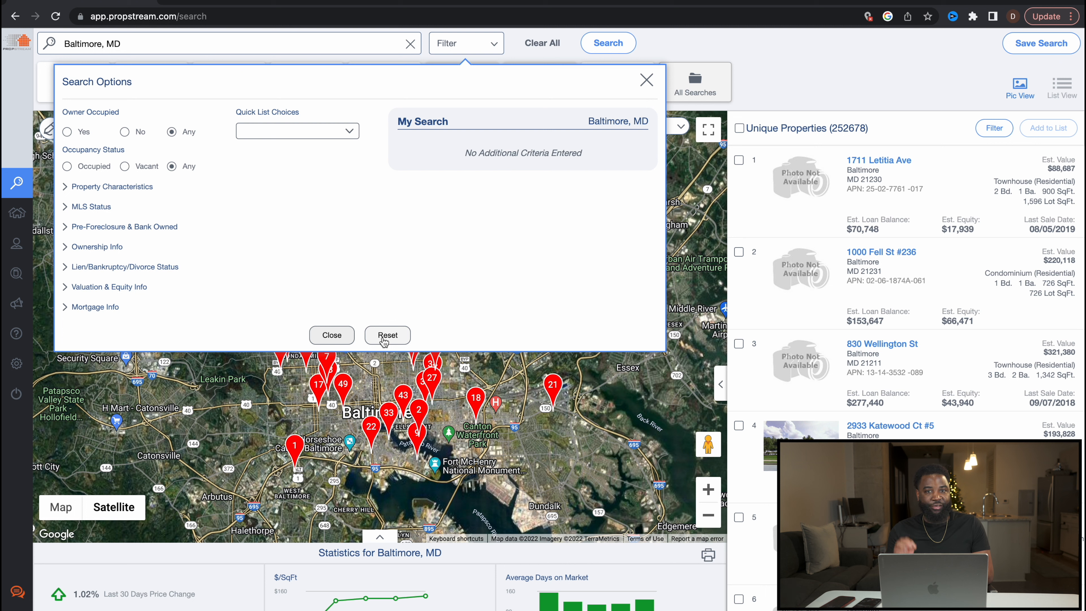
Step: Limit the search to the Vacant quick list with Single Family, Condo/Townhouse and Multi-Family 2-4 types
left_click(261, 131)
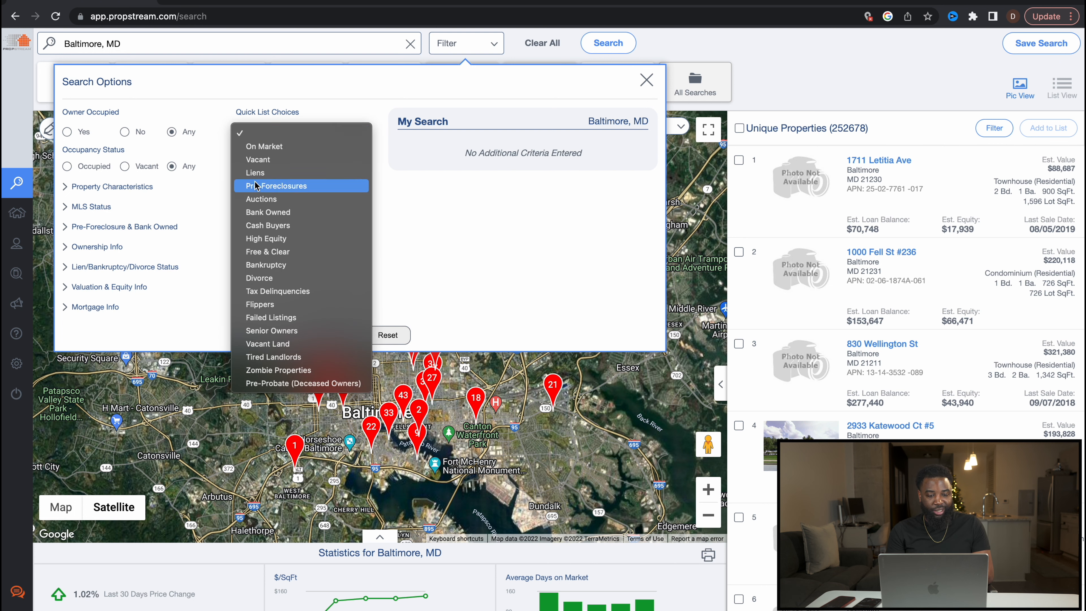
left_click(257, 160)
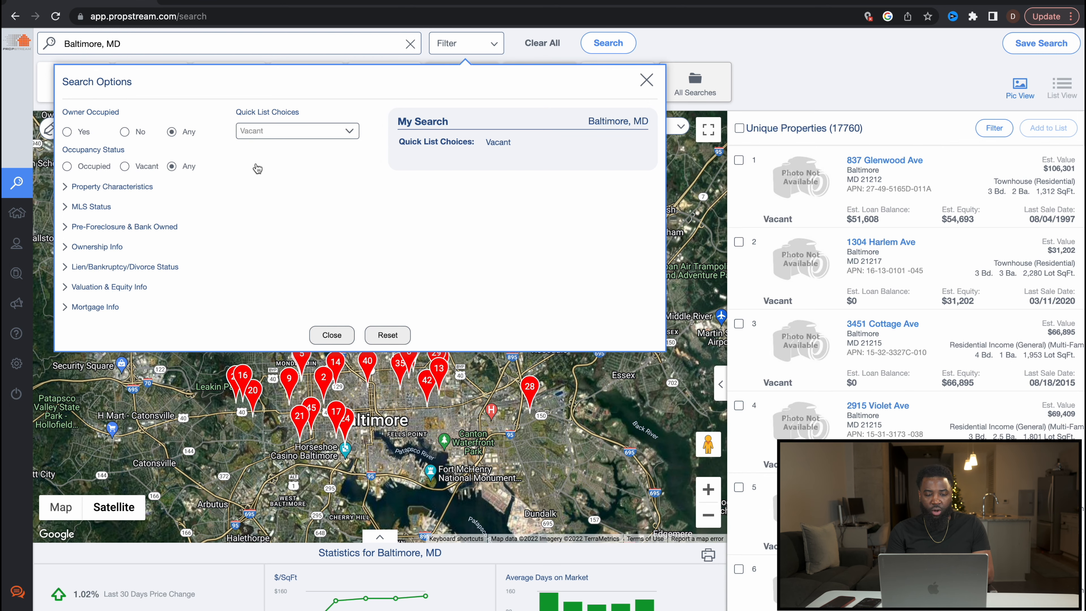
left_click(122, 187)
left_click(223, 218)
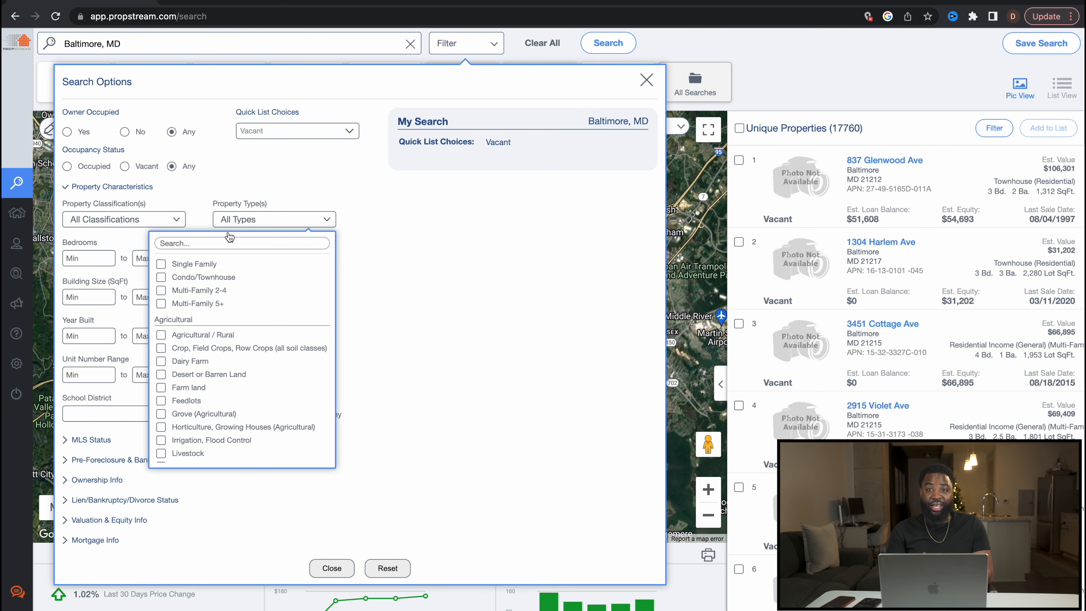
left_click(162, 263)
left_click(162, 278)
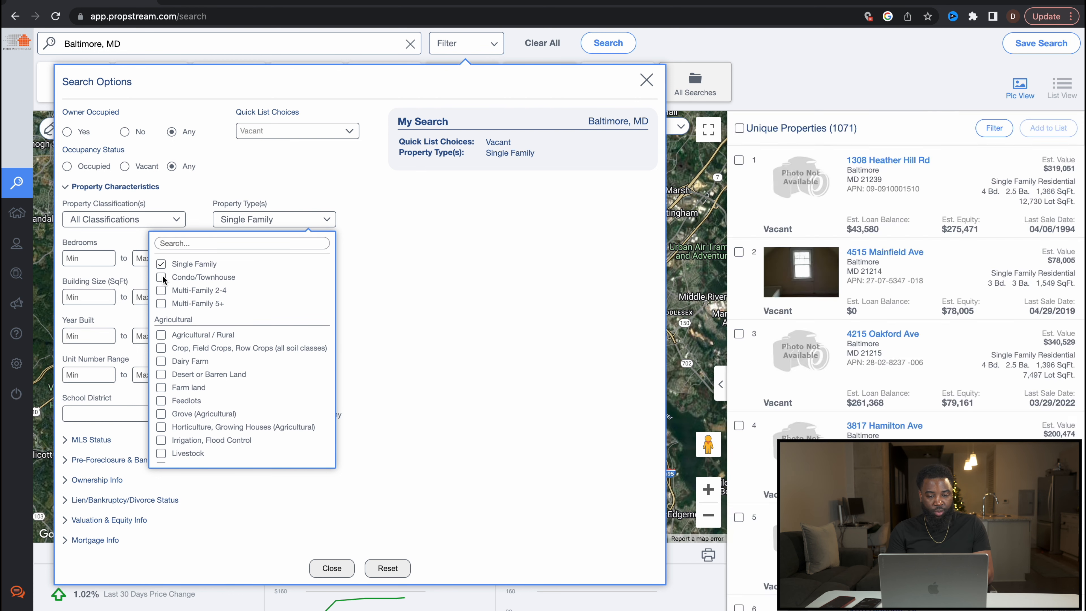
left_click(163, 291)
Step: Set the property classification to Residential, leaving 7,586 results
left_click(116, 220)
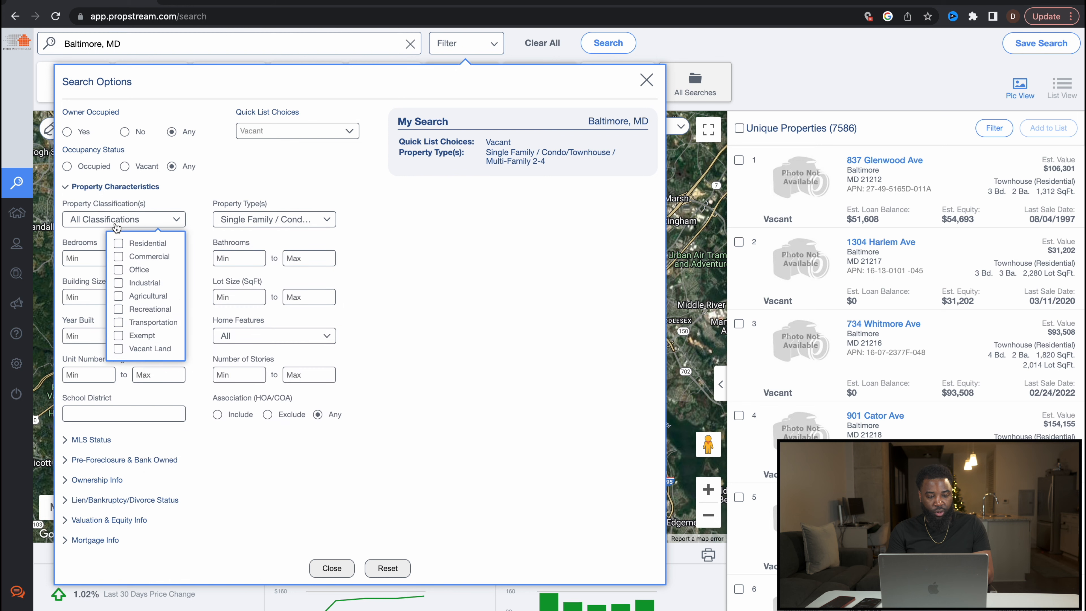
left_click(119, 245)
left_click(461, 262)
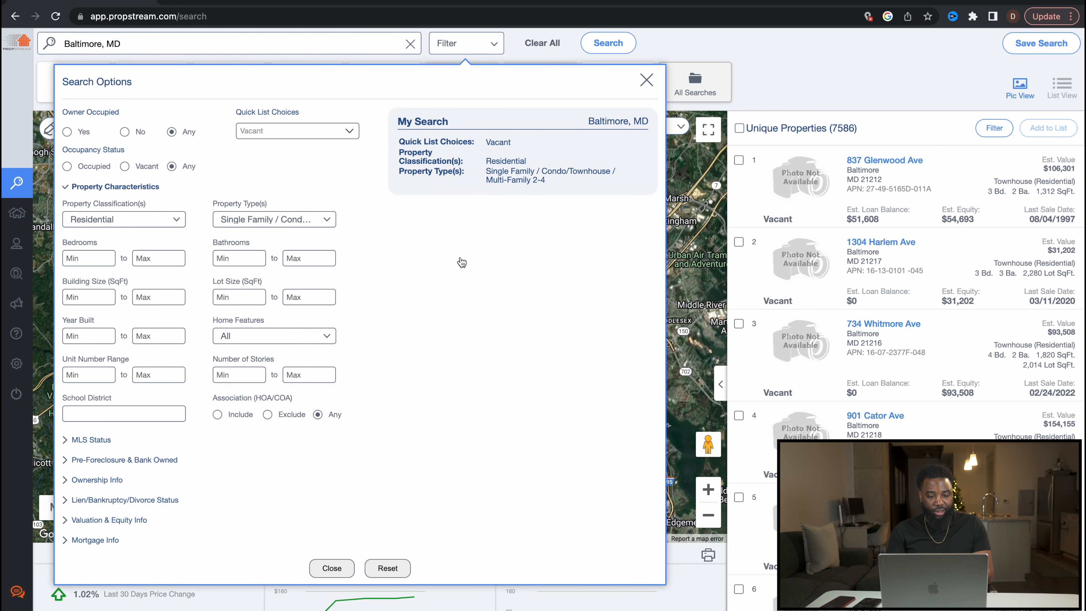
left_click(132, 189)
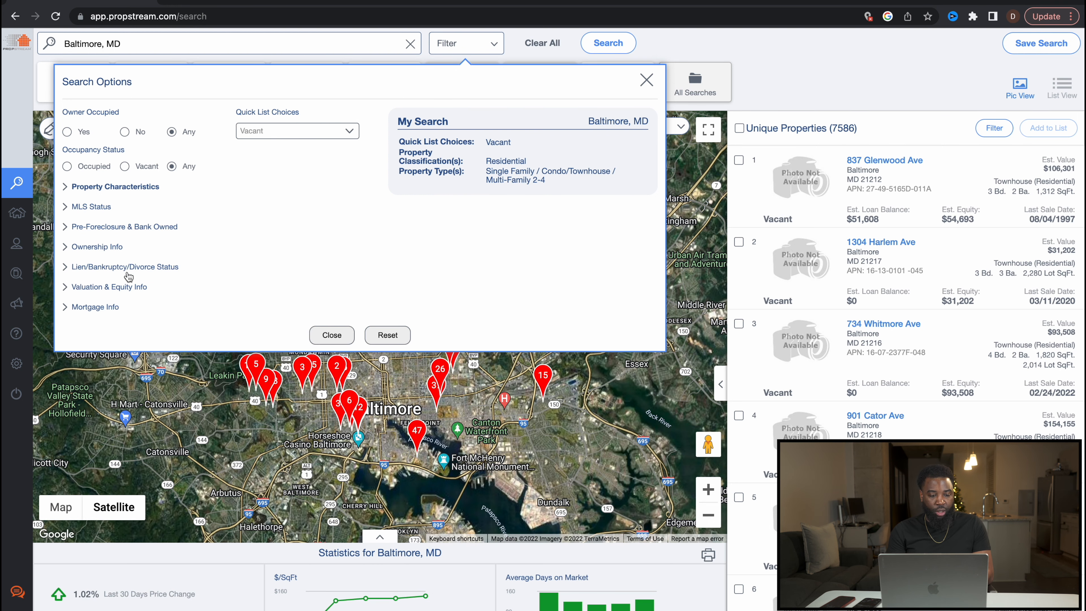
Step: Require a minimum of 5 years of ownership
left_click(91, 287)
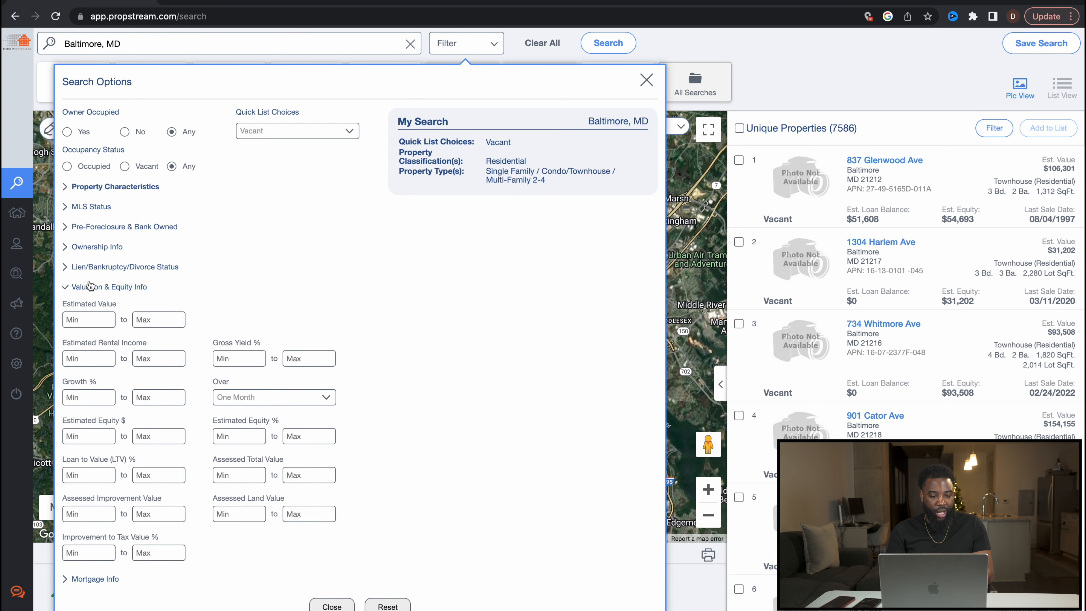
left_click(95, 248)
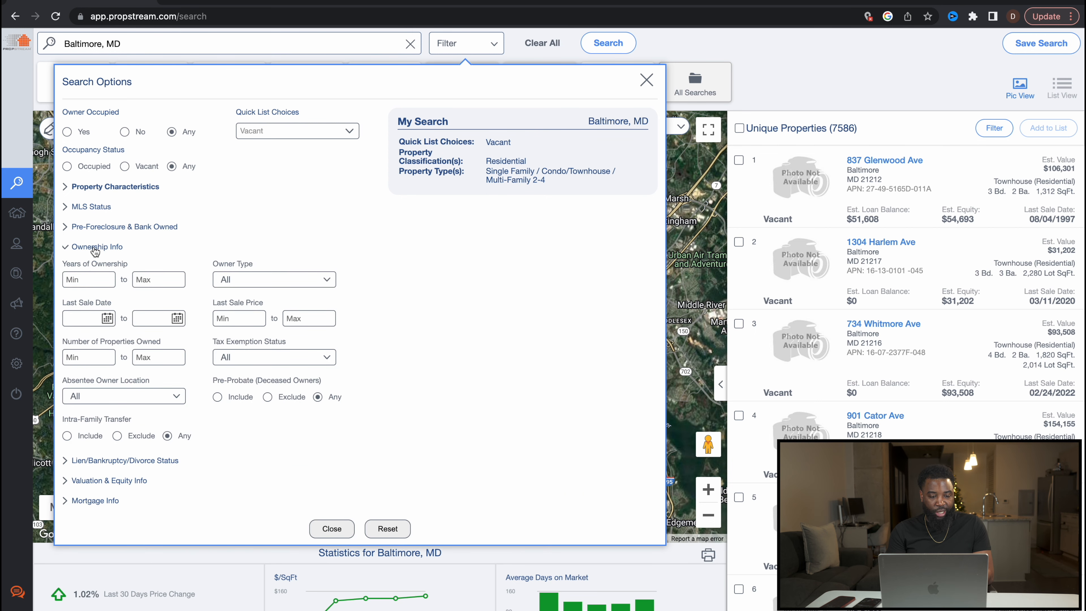
left_click(92, 280)
type("5")
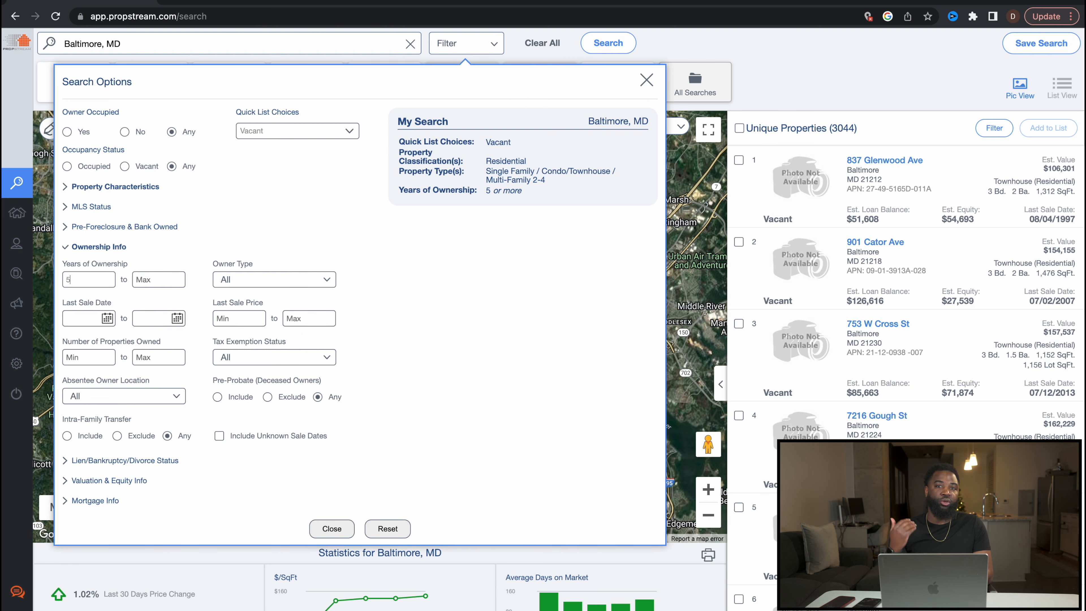
left_click(119, 247)
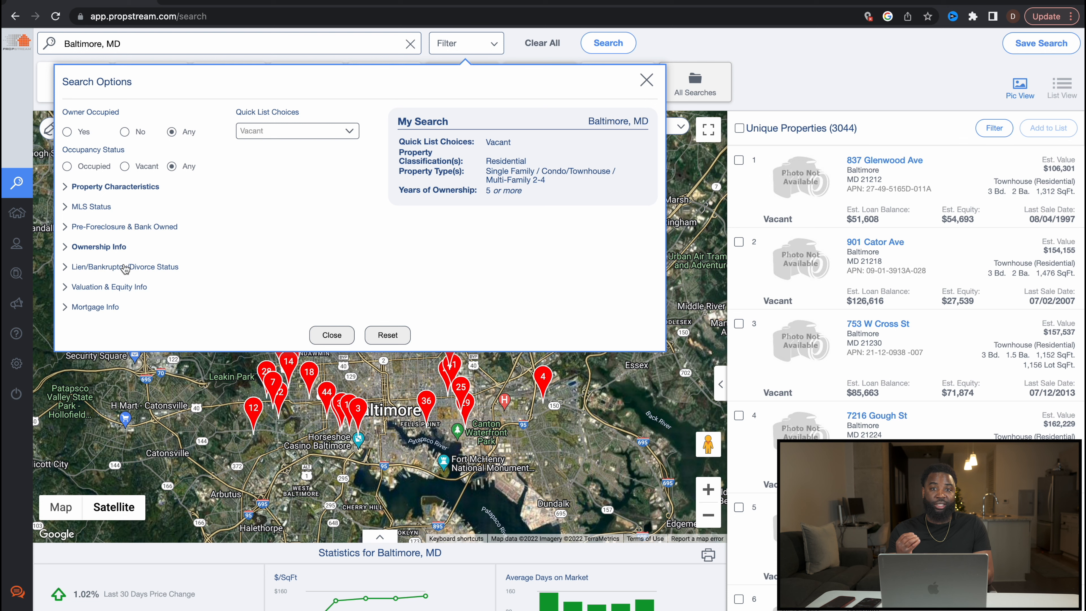
Step: Cap the estimated value at 2500 and apply the filters, leaving 2,714 properties
left_click(91, 287)
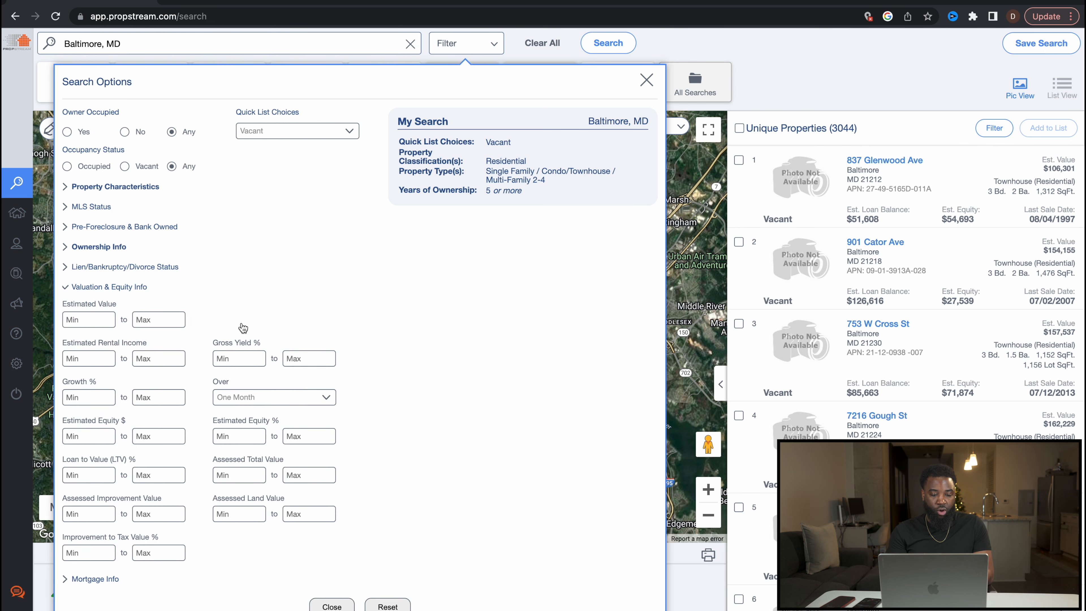
left_click(140, 320)
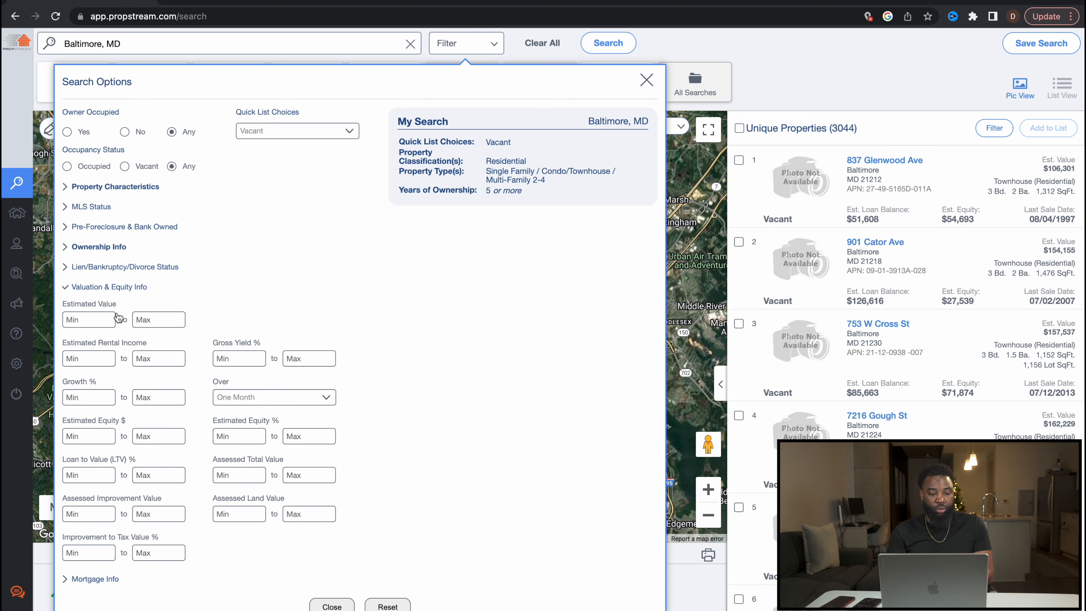
left_click(162, 319)
type("2500")
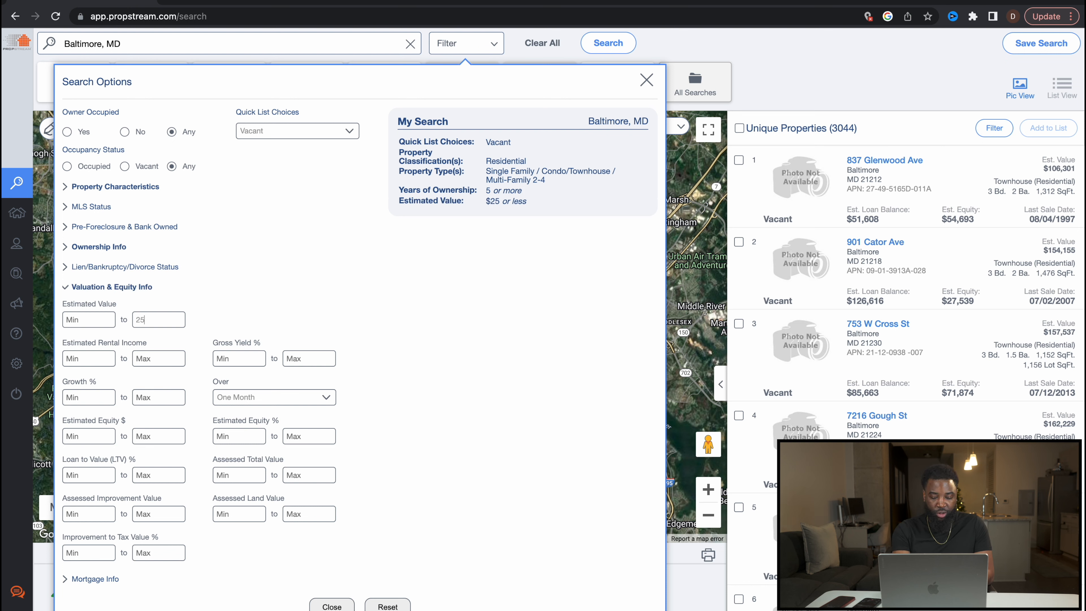
left_click(332, 607)
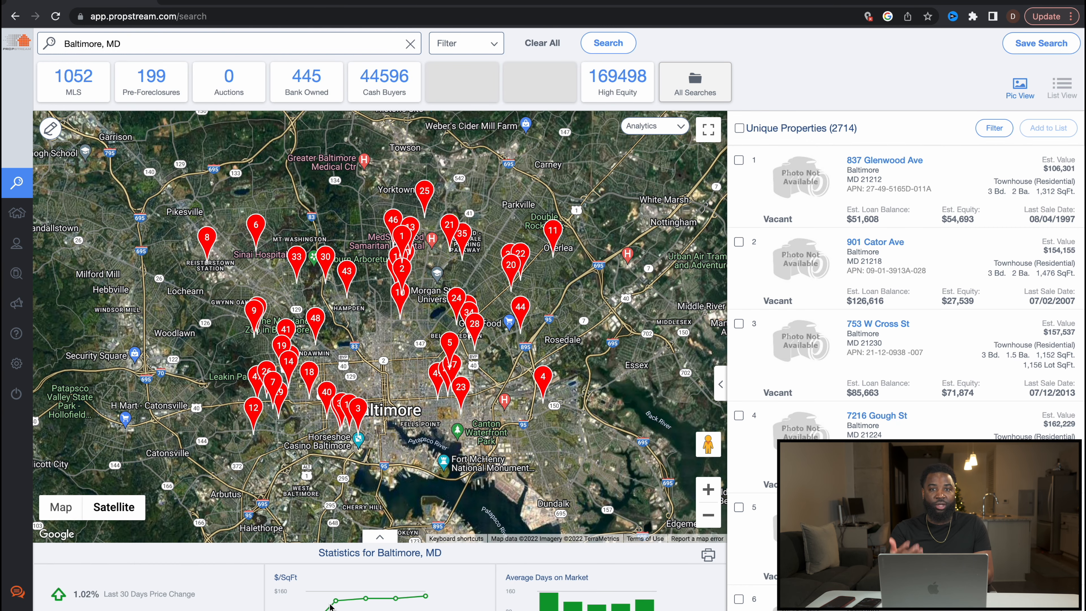
Step: Select all 2,714 properties, begin a new marketing list, then cancel without saving it
mouse_move(356, 609)
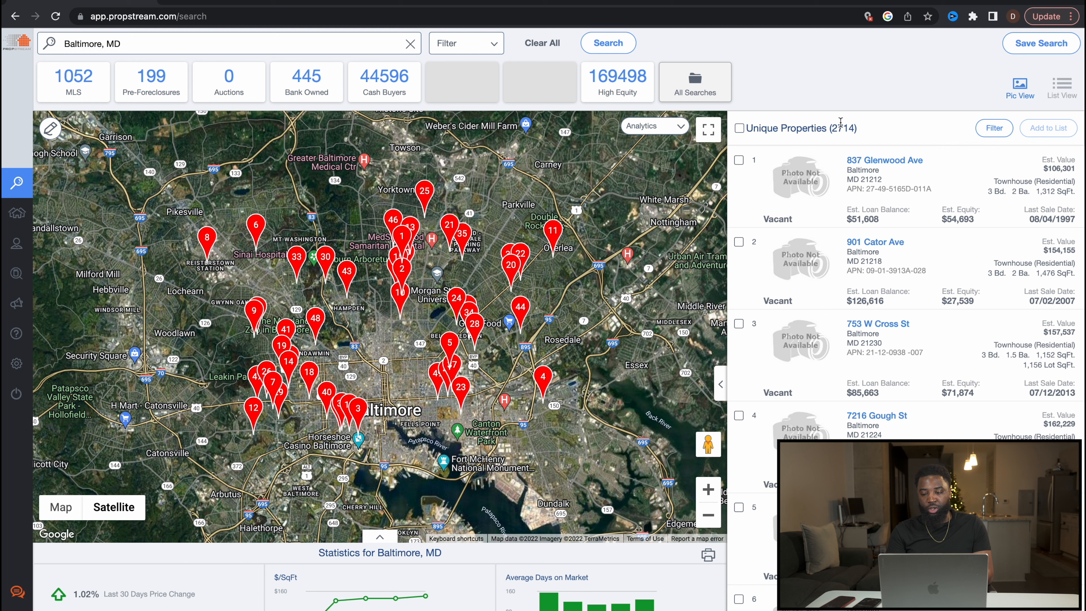
left_click(740, 129)
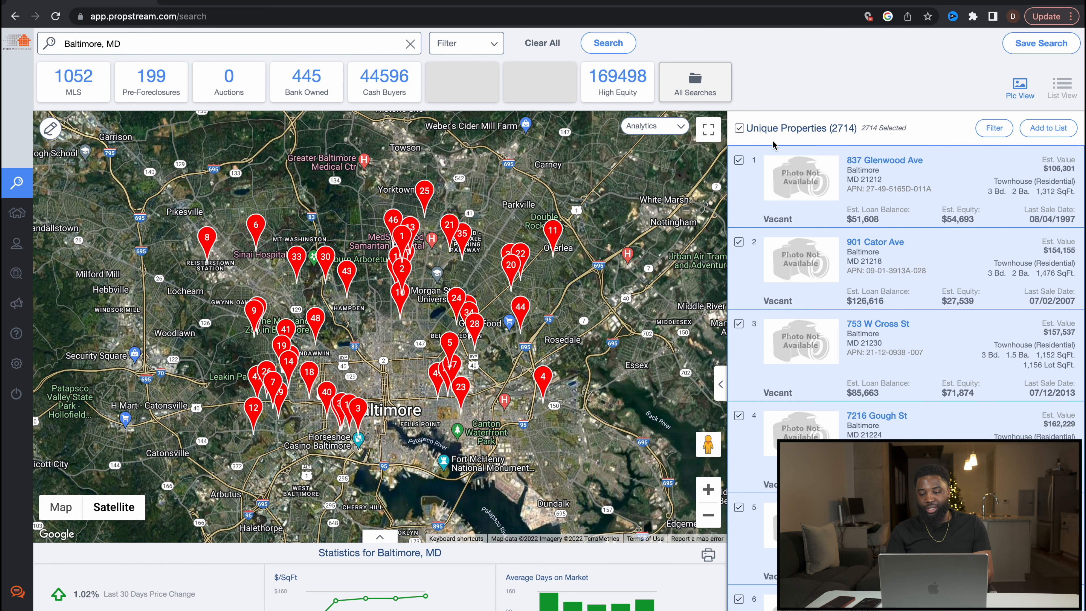
left_click(1044, 130)
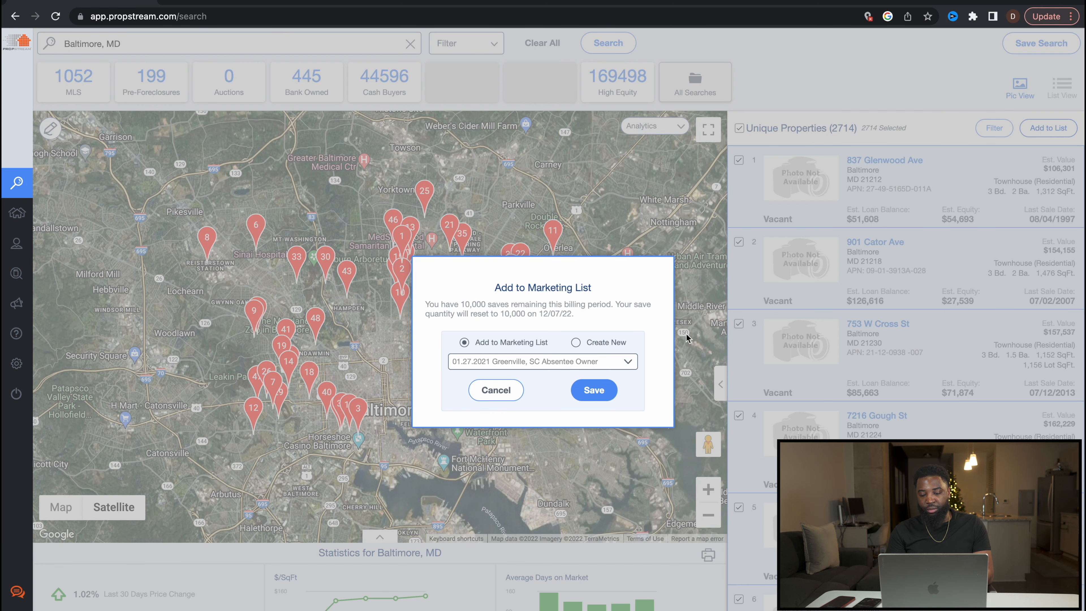
left_click(576, 343)
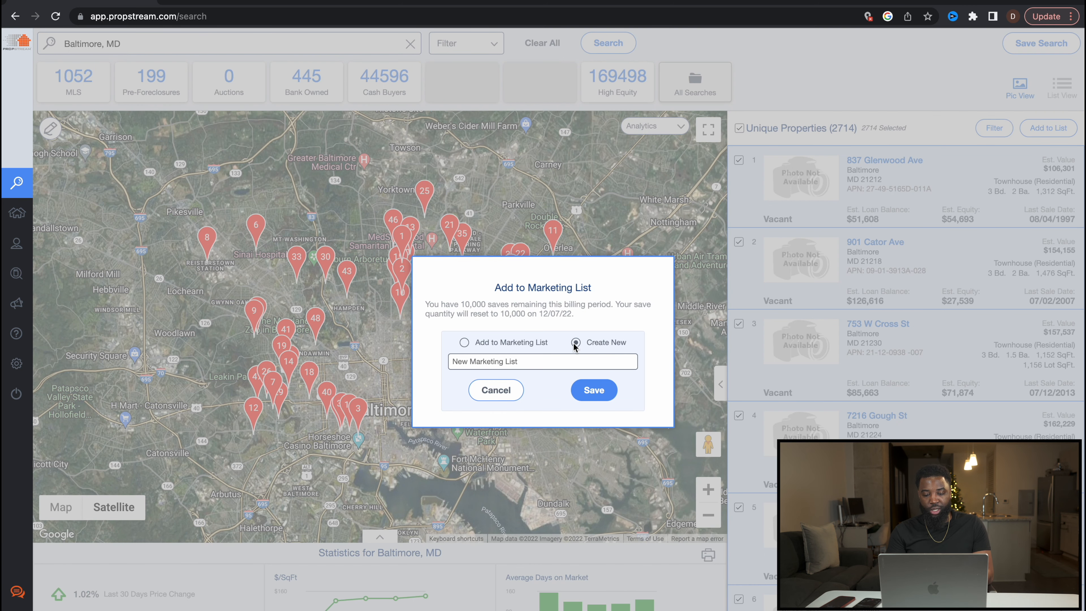
left_click(524, 362)
type("B")
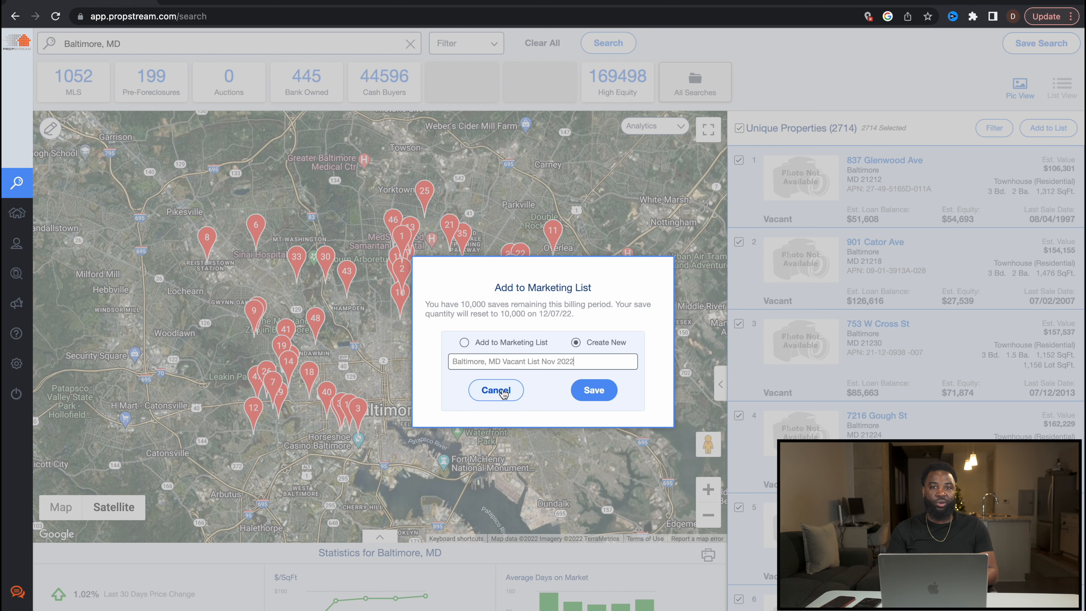
left_click(504, 394)
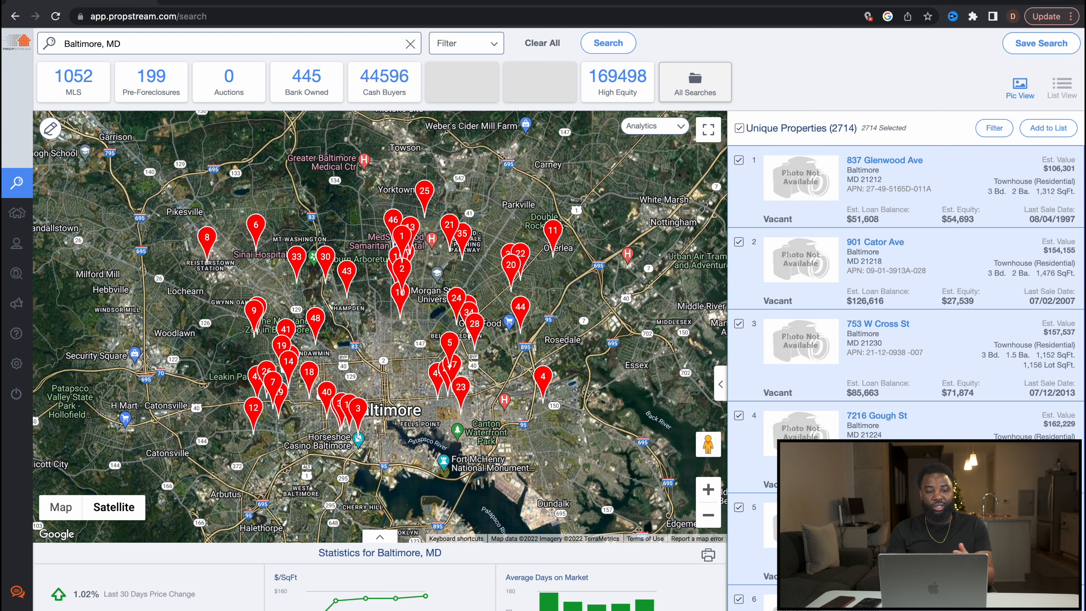
Step: Open Skip Tracing from the left sidebar to review it
mouse_move(60, 243)
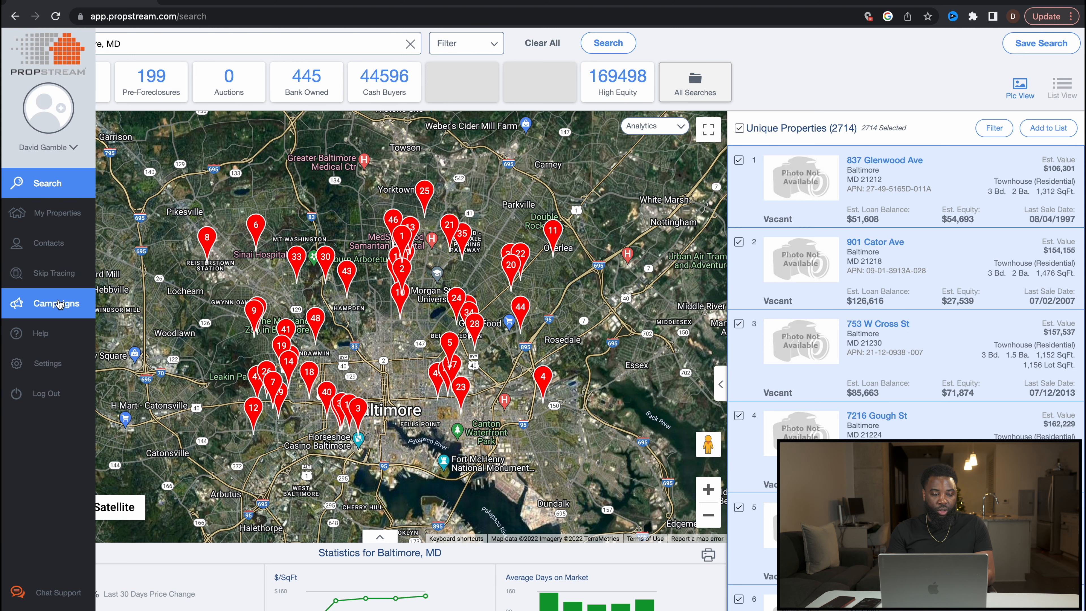
left_click(59, 279)
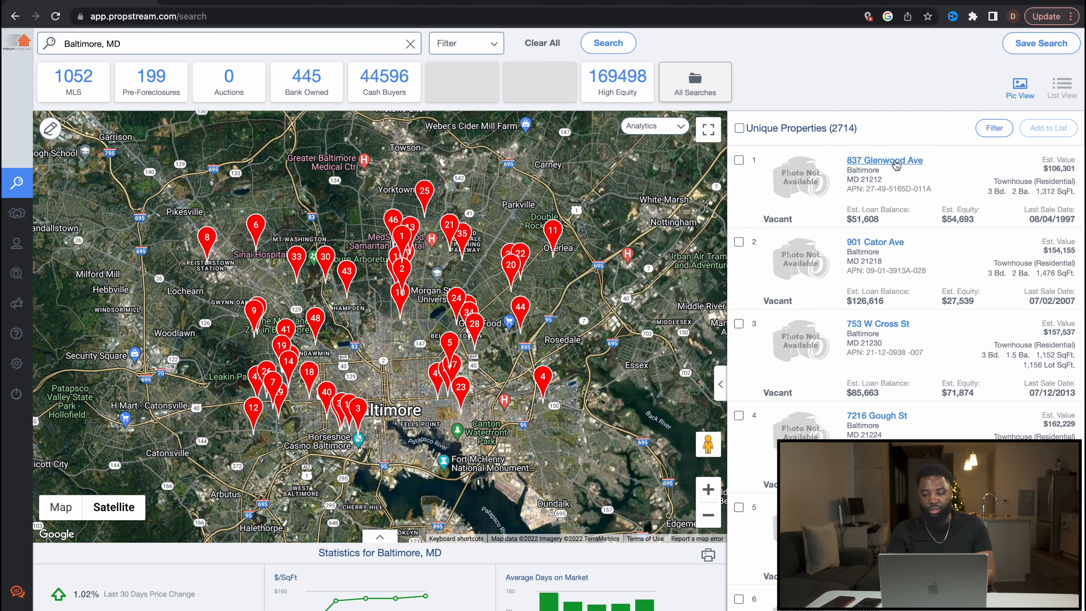
left_click(894, 161)
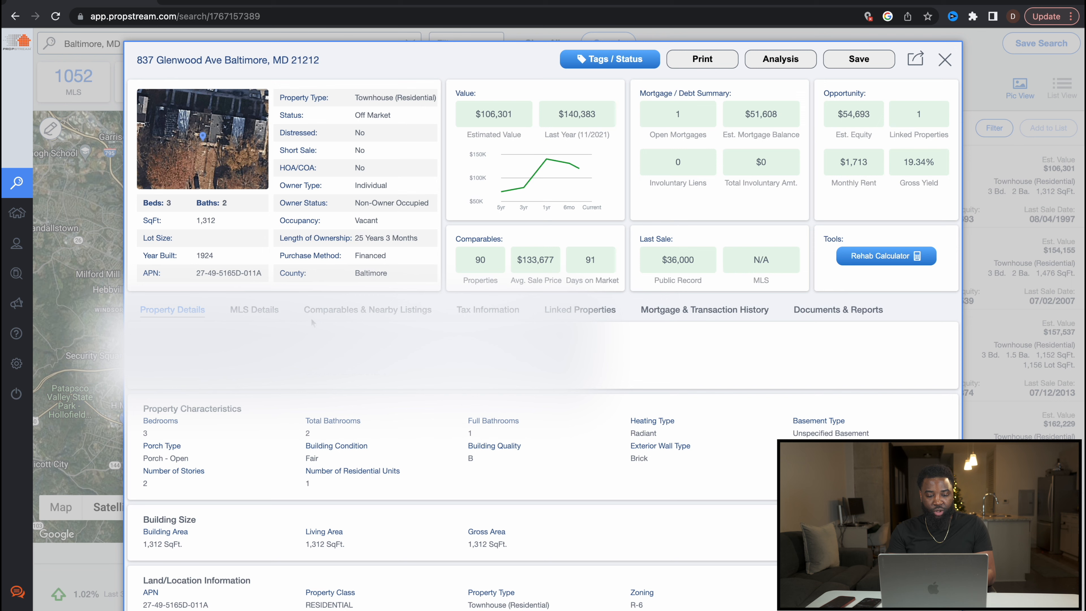
left_click(349, 314)
scroll(332, 172, "down", 1)
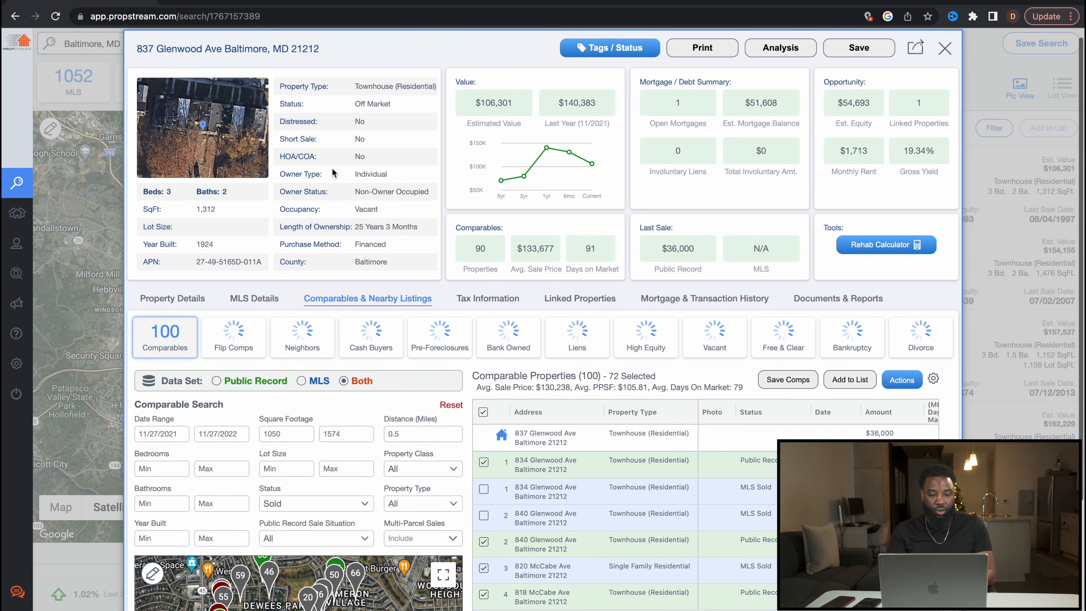
scroll(332, 168, "down", 1)
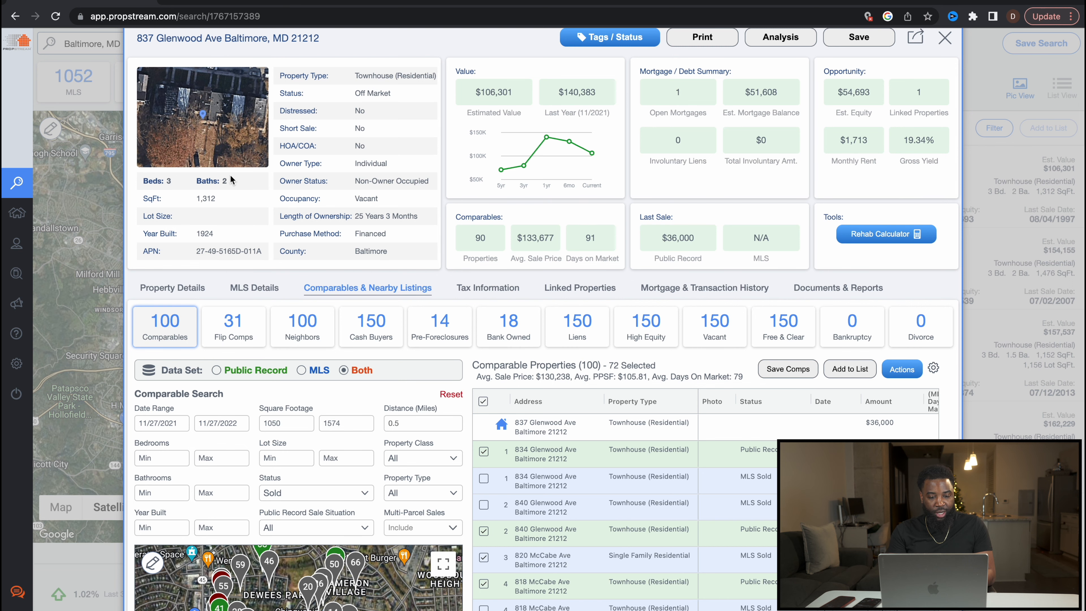
scroll(222, 135, "up", 2)
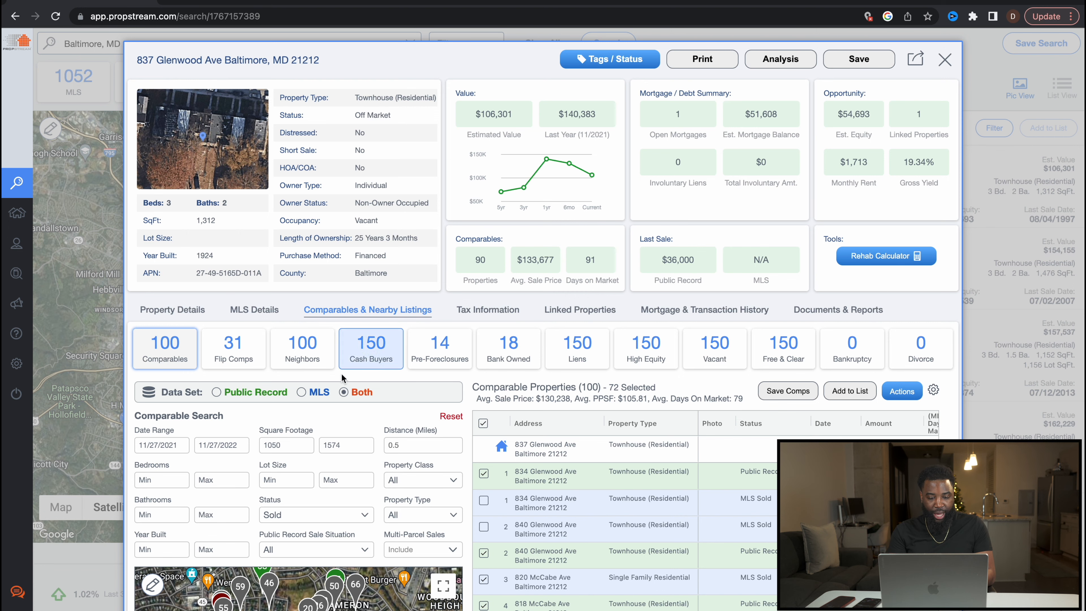
scroll(349, 424, "down", 3)
scroll(349, 425, "down", 5)
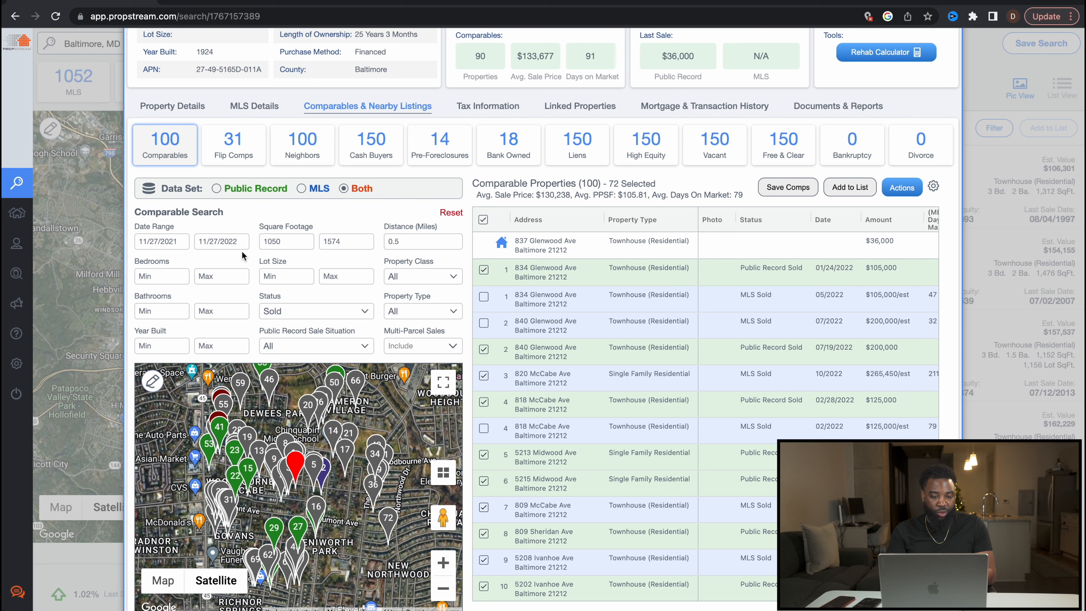
Step: Set the comparables' start date to 08/27/2022 and search distance to .25 miles
left_click(177, 241)
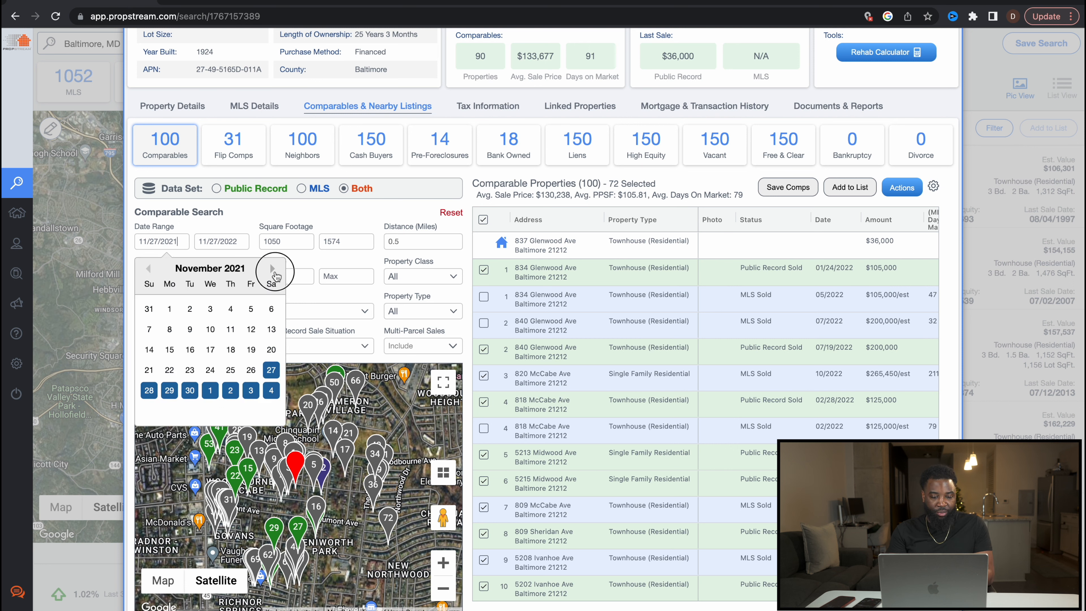
left_click(276, 274)
left_click(276, 274)
left_click(275, 273)
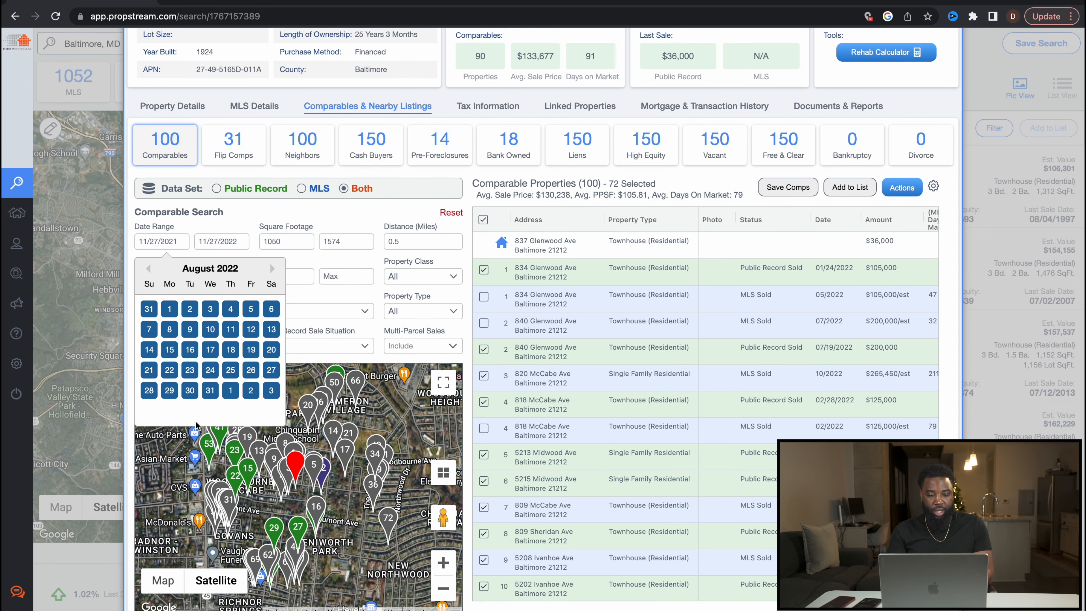
left_click(271, 369)
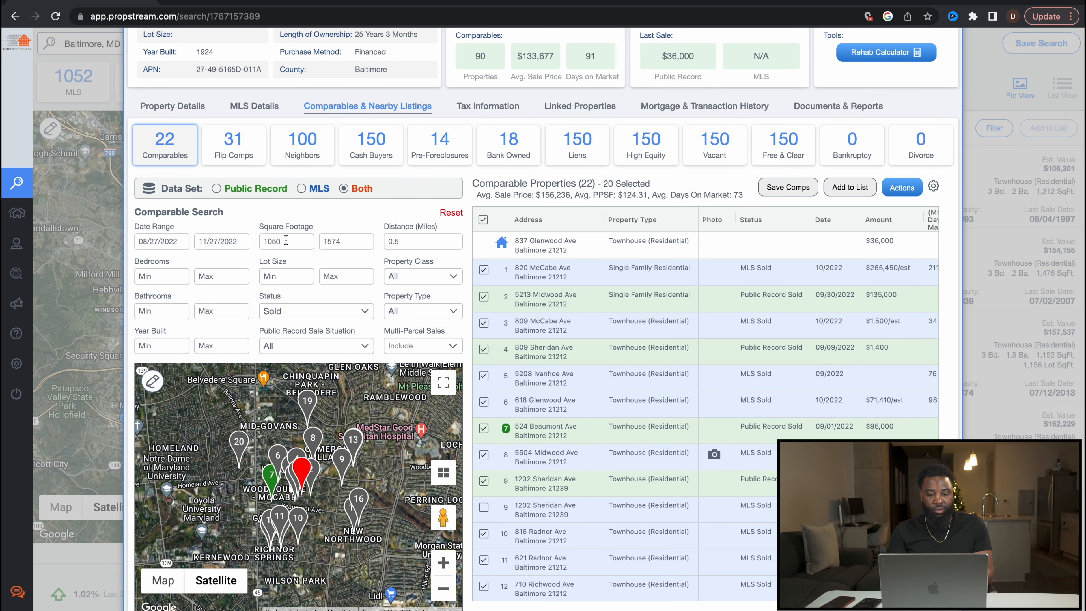
left_click(414, 243)
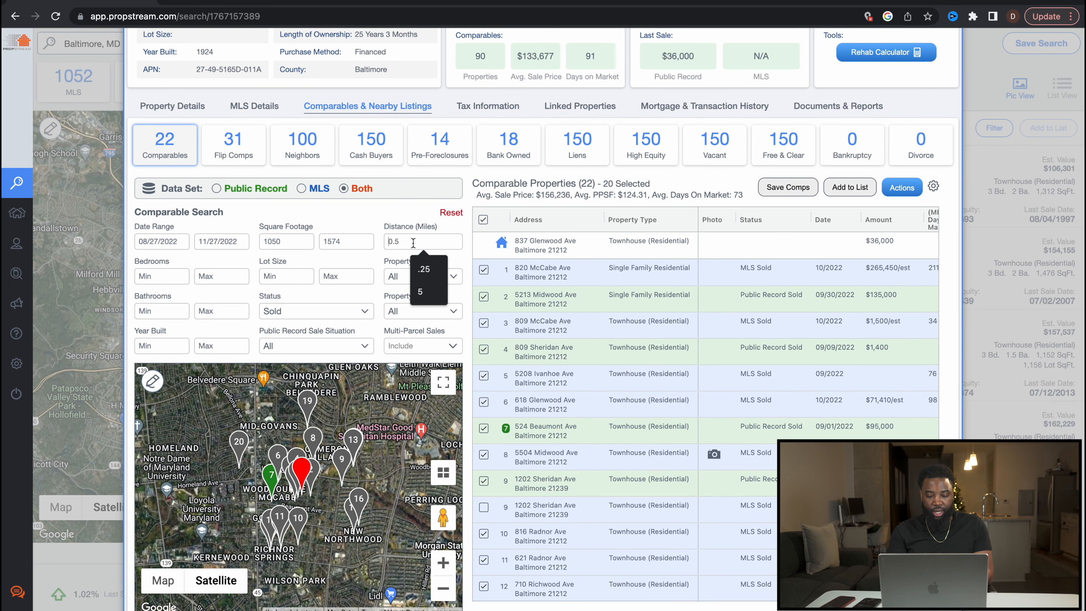
left_click(427, 264)
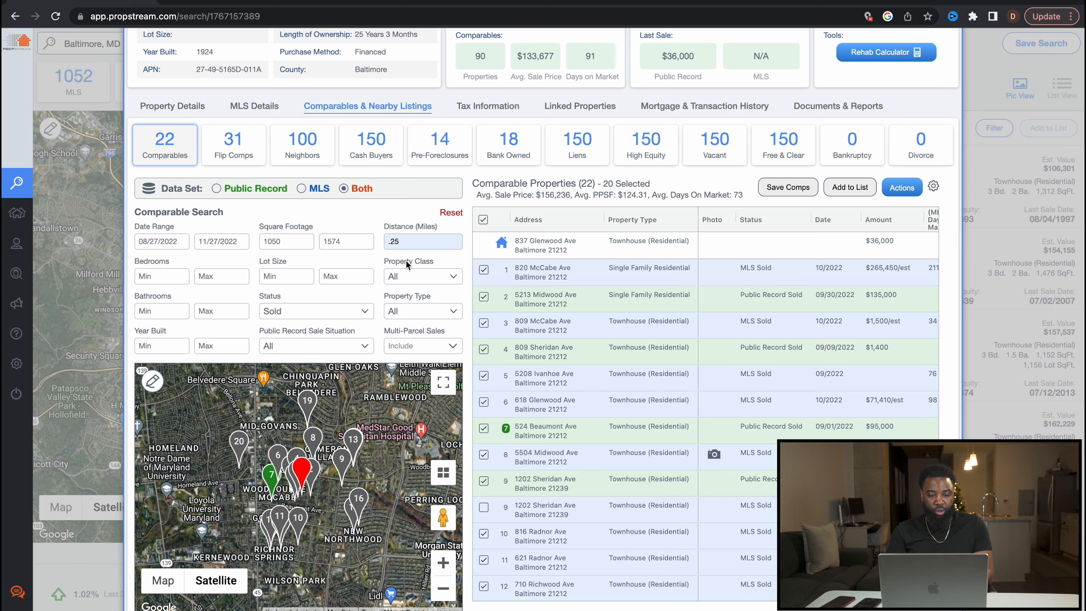
Step: Restrict comparables to Residential Condo/Townhouse properties, leaving 6 comps
left_click(421, 276)
left_click(395, 301)
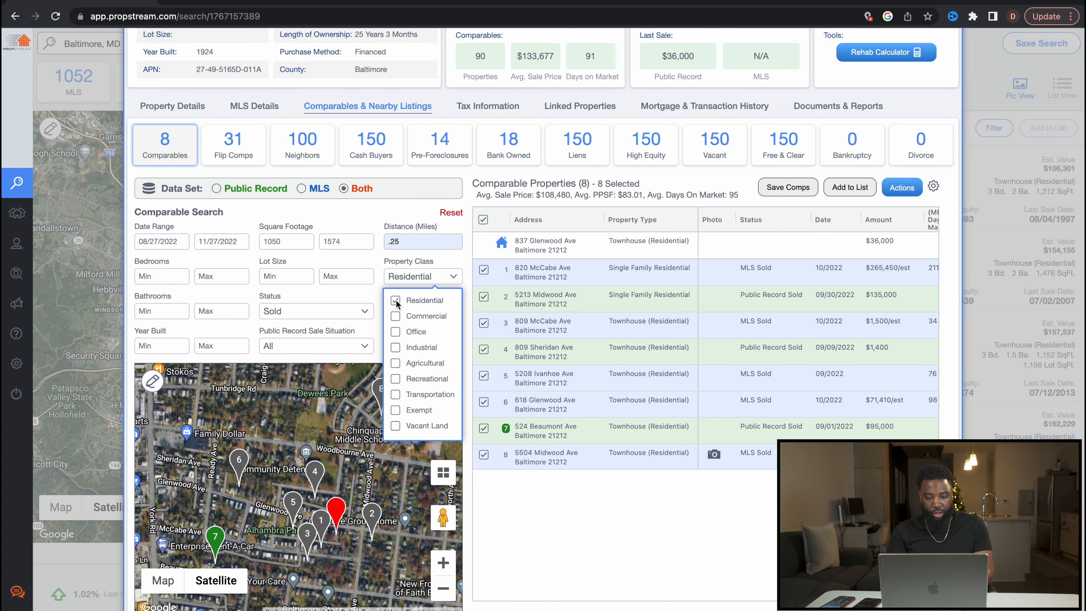
left_click(383, 292)
left_click(393, 311)
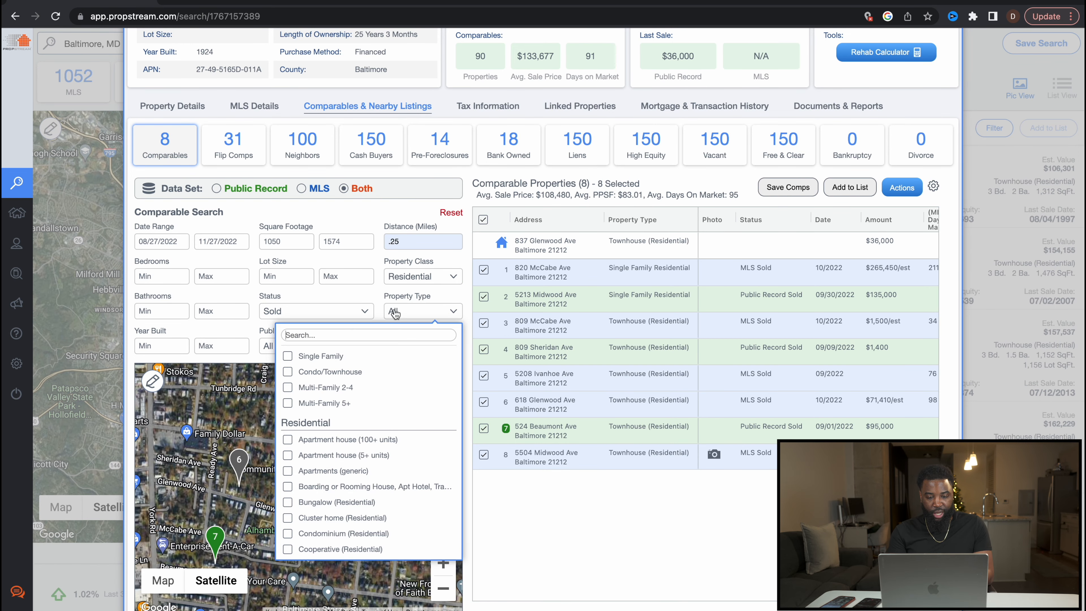
left_click(287, 372)
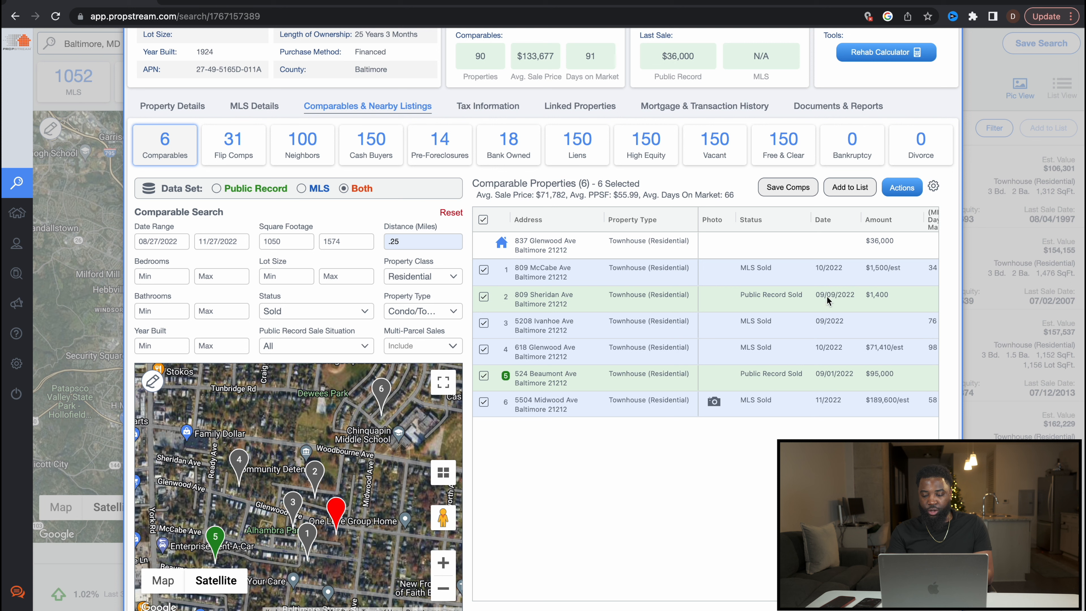
scroll(819, 298, "right", 5)
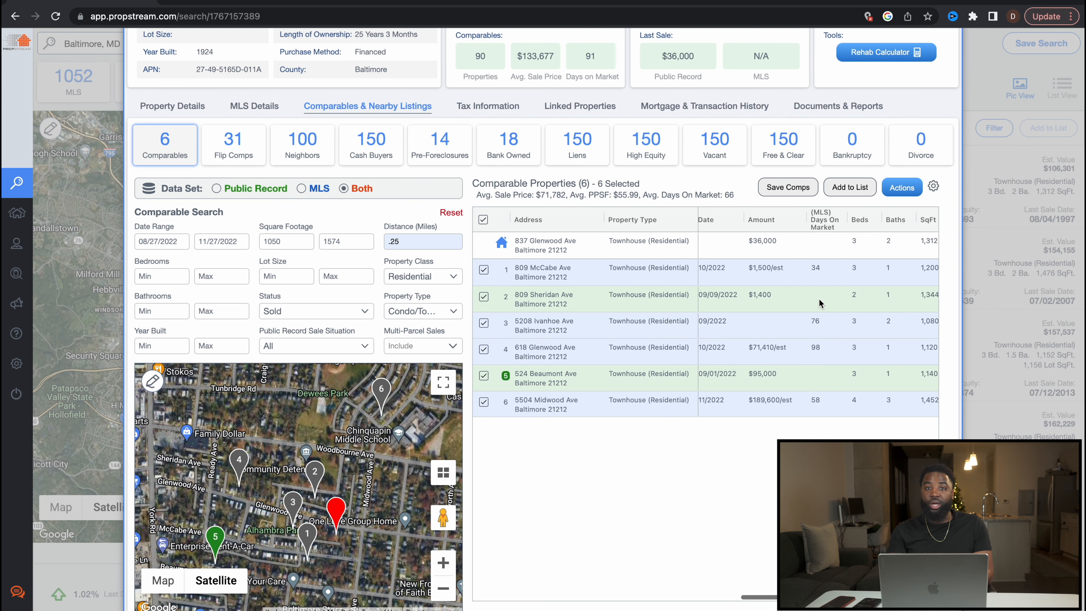
scroll(431, 219, "up", 5)
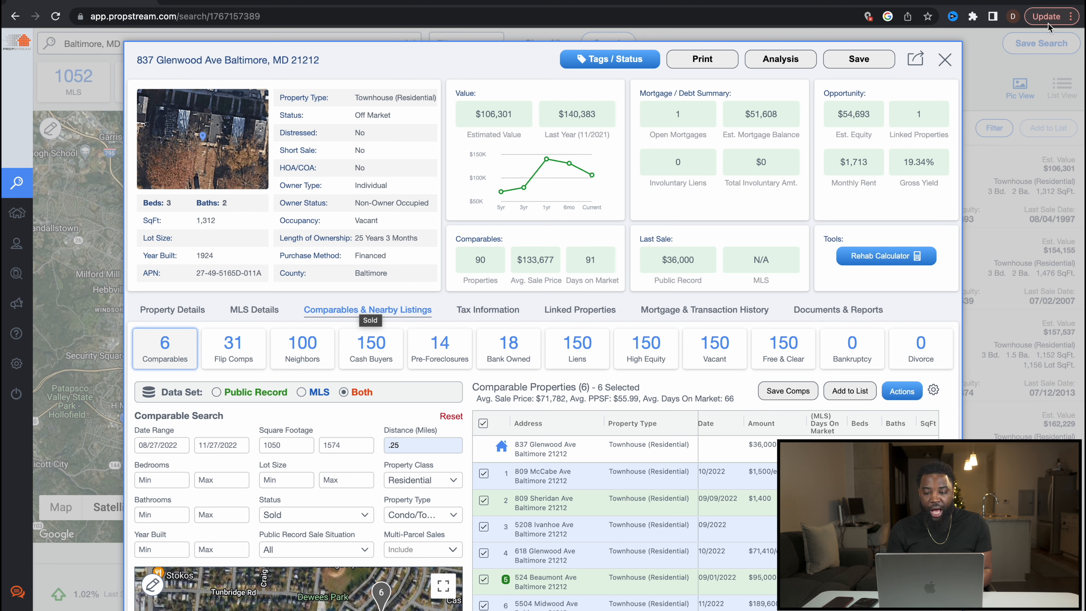
Step: Reset the search filters and switch to the Flippers quick list
left_click(945, 60)
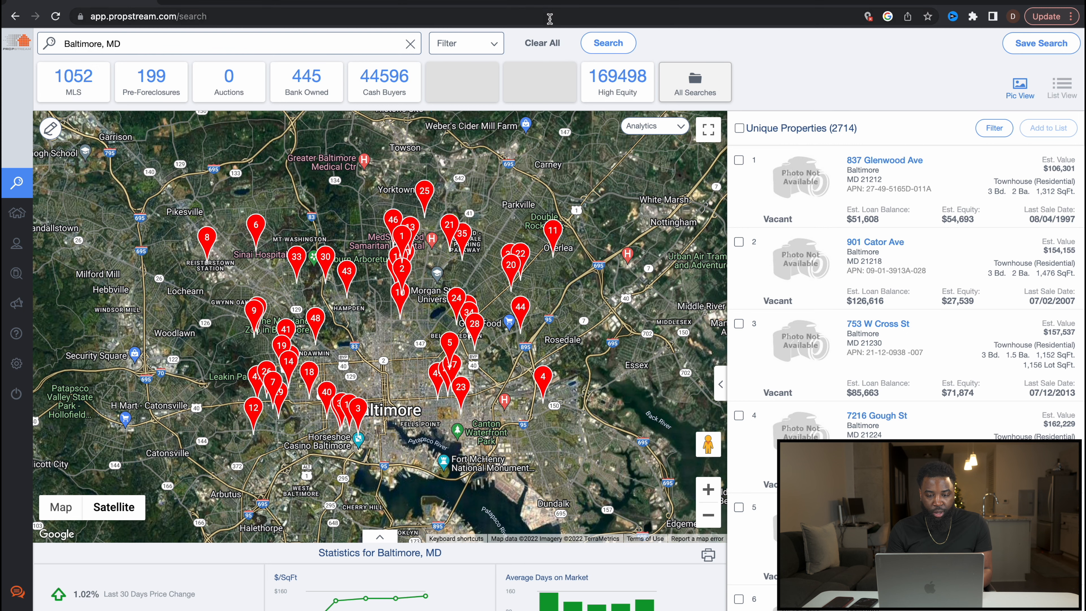
left_click(483, 45)
left_click(370, 337)
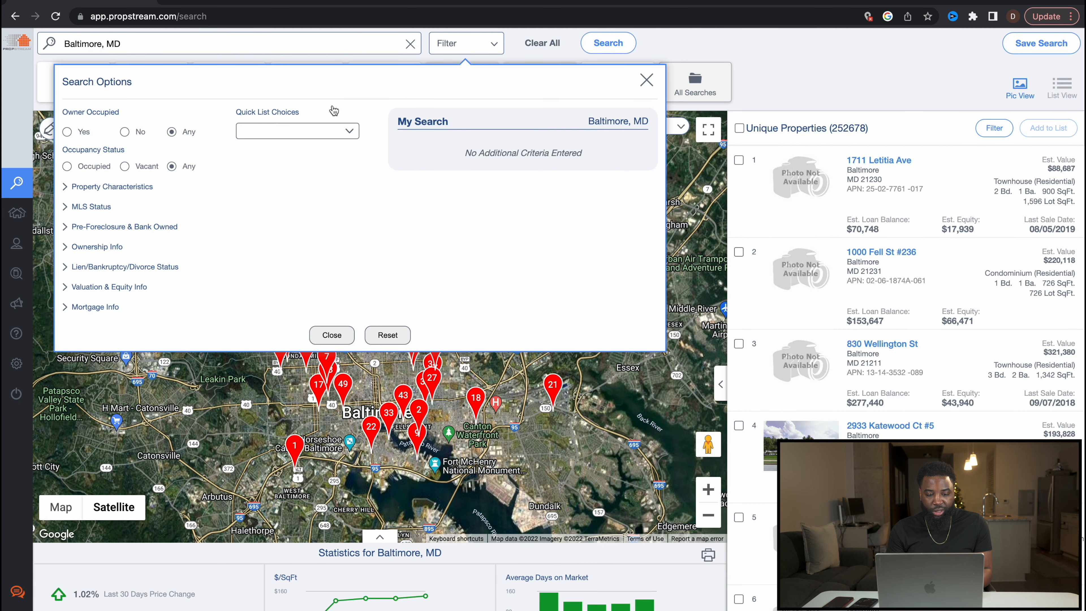
left_click(319, 130)
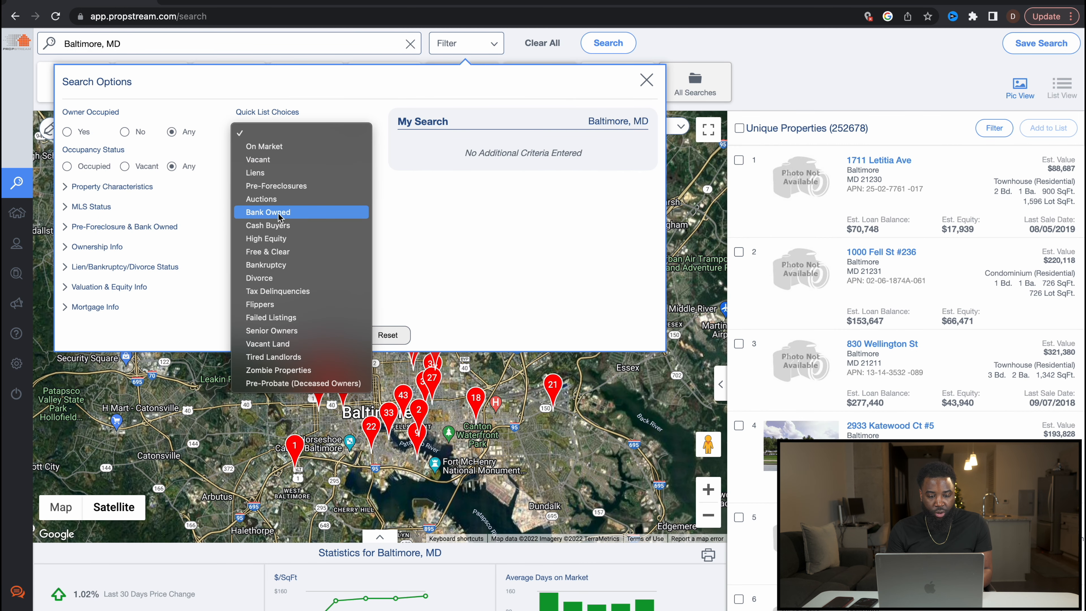
left_click(269, 305)
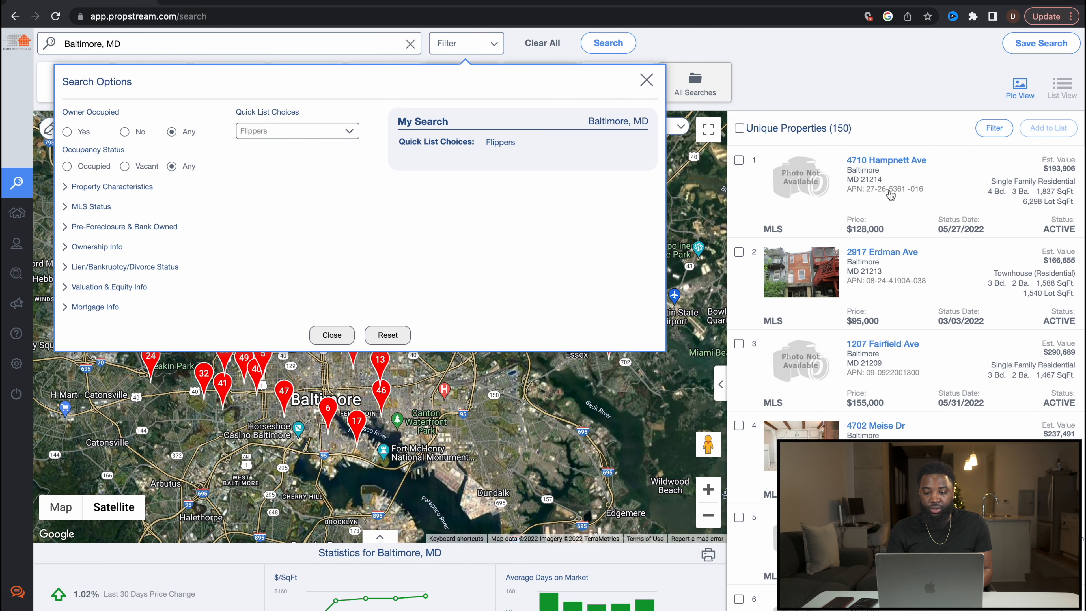
left_click(941, 175)
left_click(884, 161)
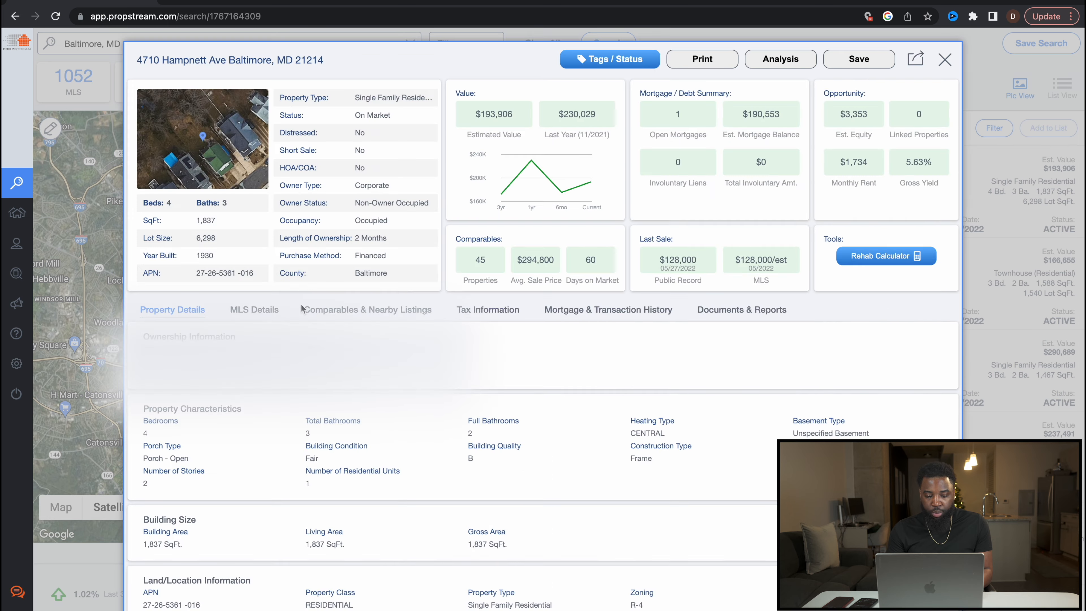
left_click(271, 319)
scroll(321, 438, "down", 2)
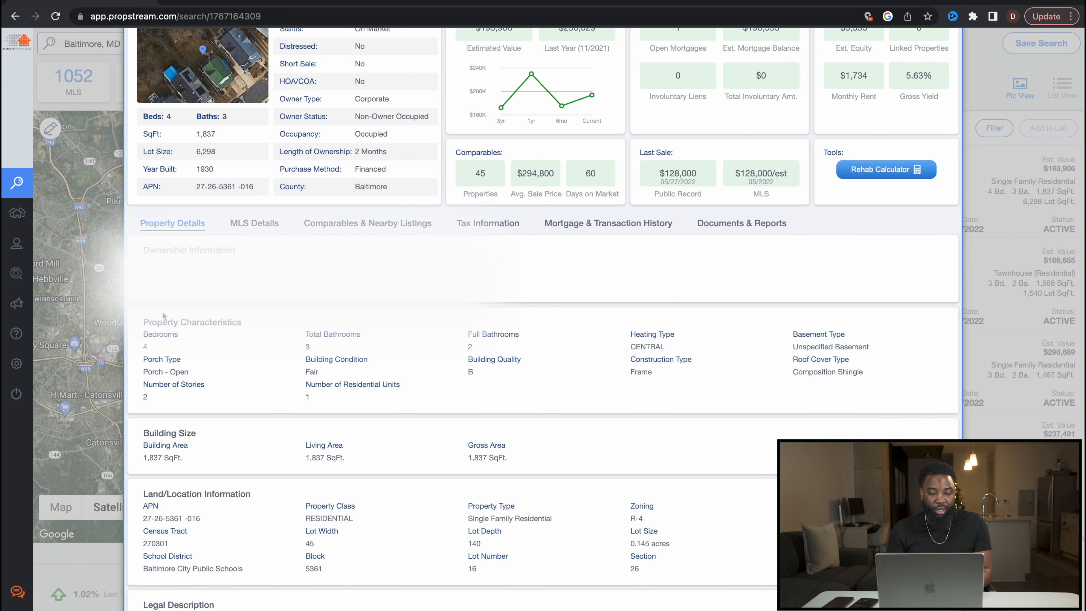
left_click(242, 229)
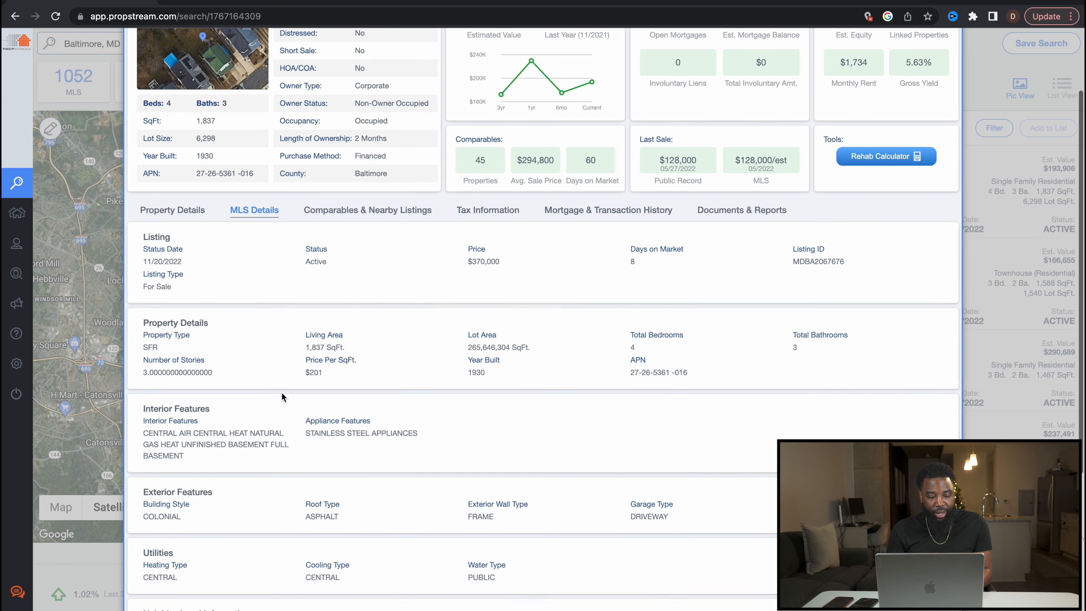
scroll(241, 228, "down", 10)
scroll(543, 316, "up", 4)
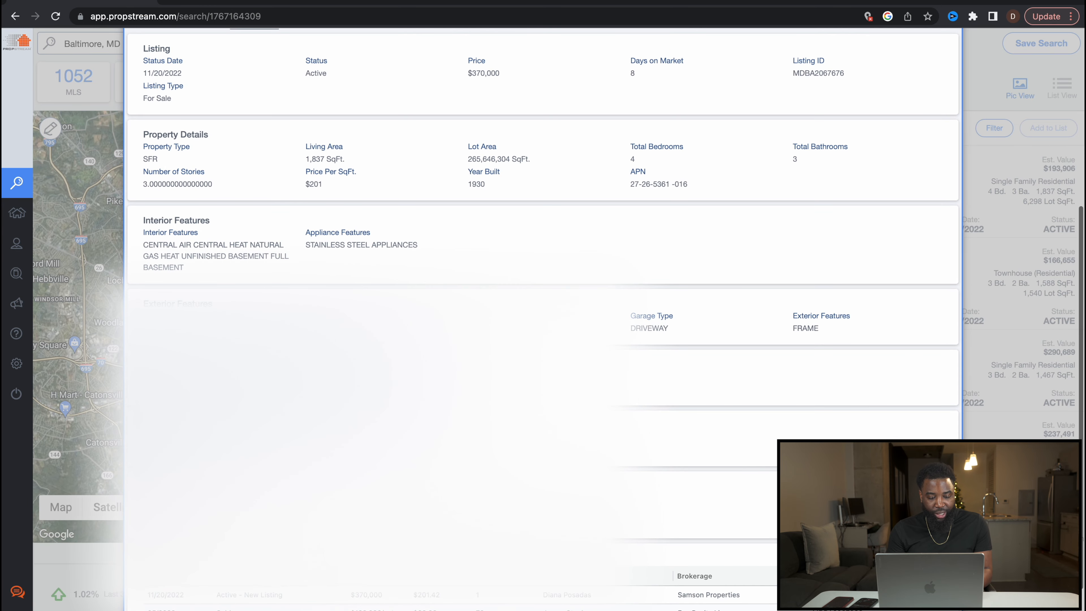